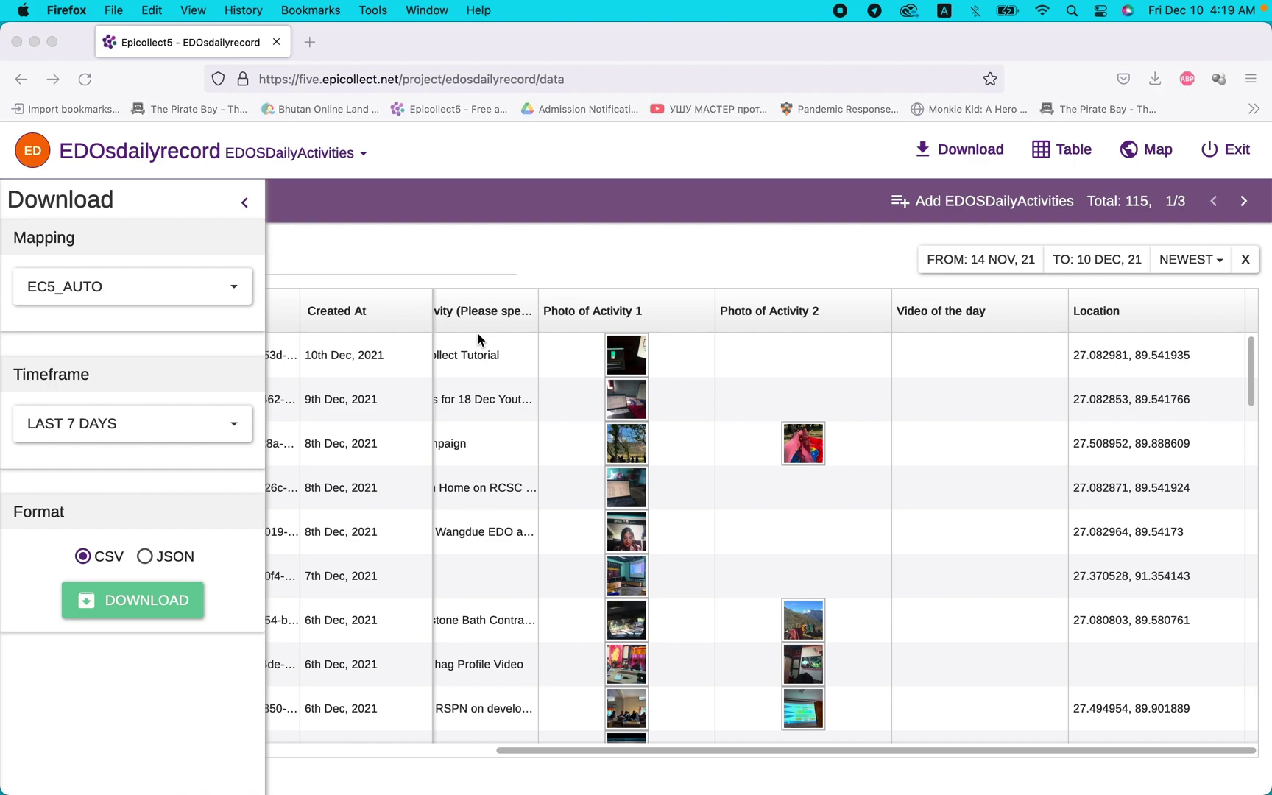
Switch from the Epicollect5 download page to Google Earth Pro, launched from Spotlight
{"action": "mouse_move", "coordinate": [574, 785]}
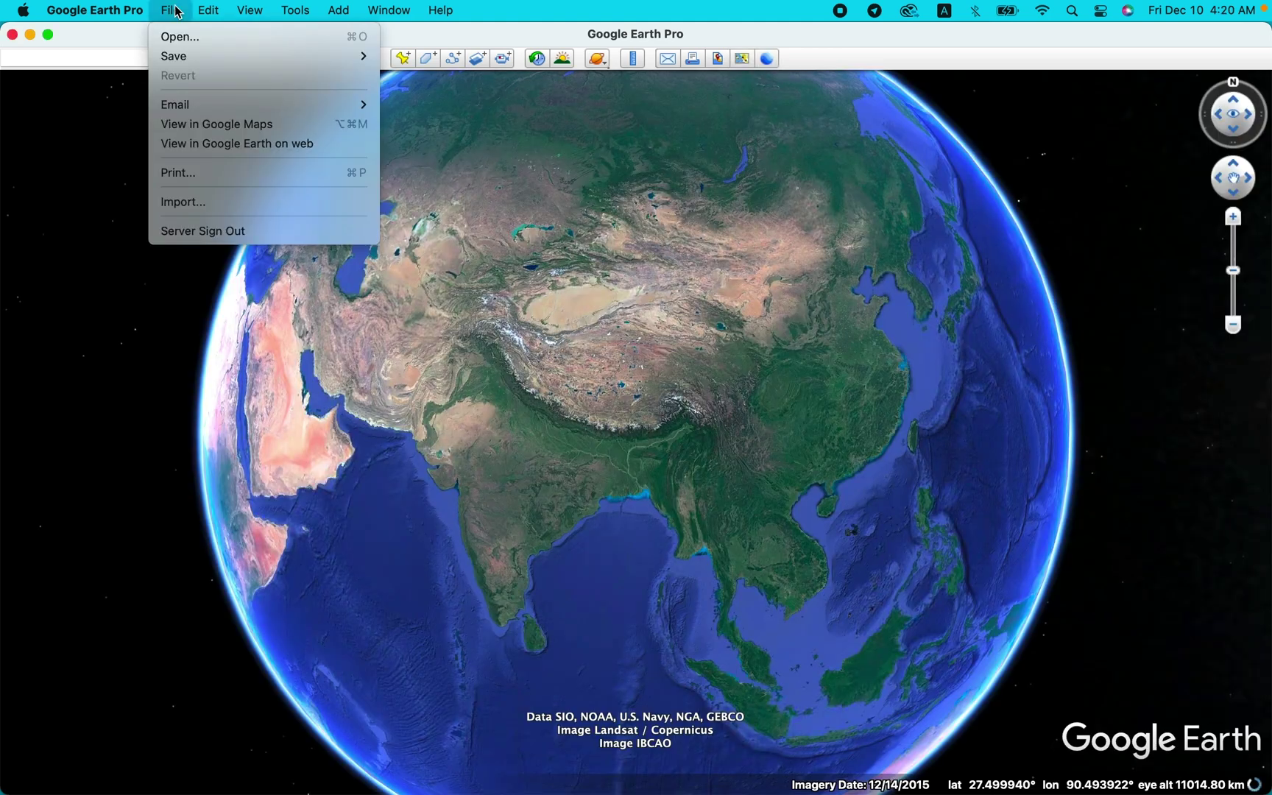
Browse the Open dialog to the Downloads folder and find form-1__edosdailyactivities.csv
{"action": "left_click", "coordinate": [176, 37]}
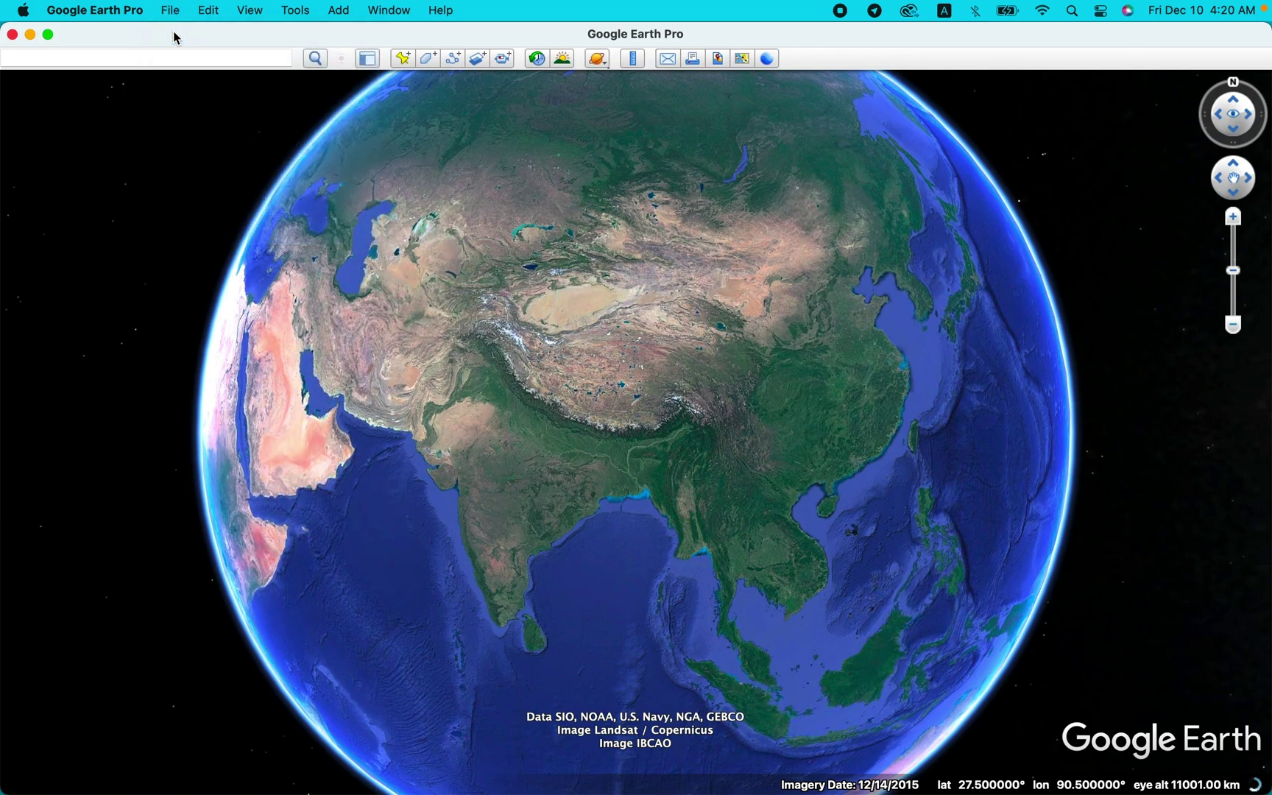
{"action": "scroll", "coordinate": [232, 365], "scroll_direction": "down", "scroll_amount": 10}
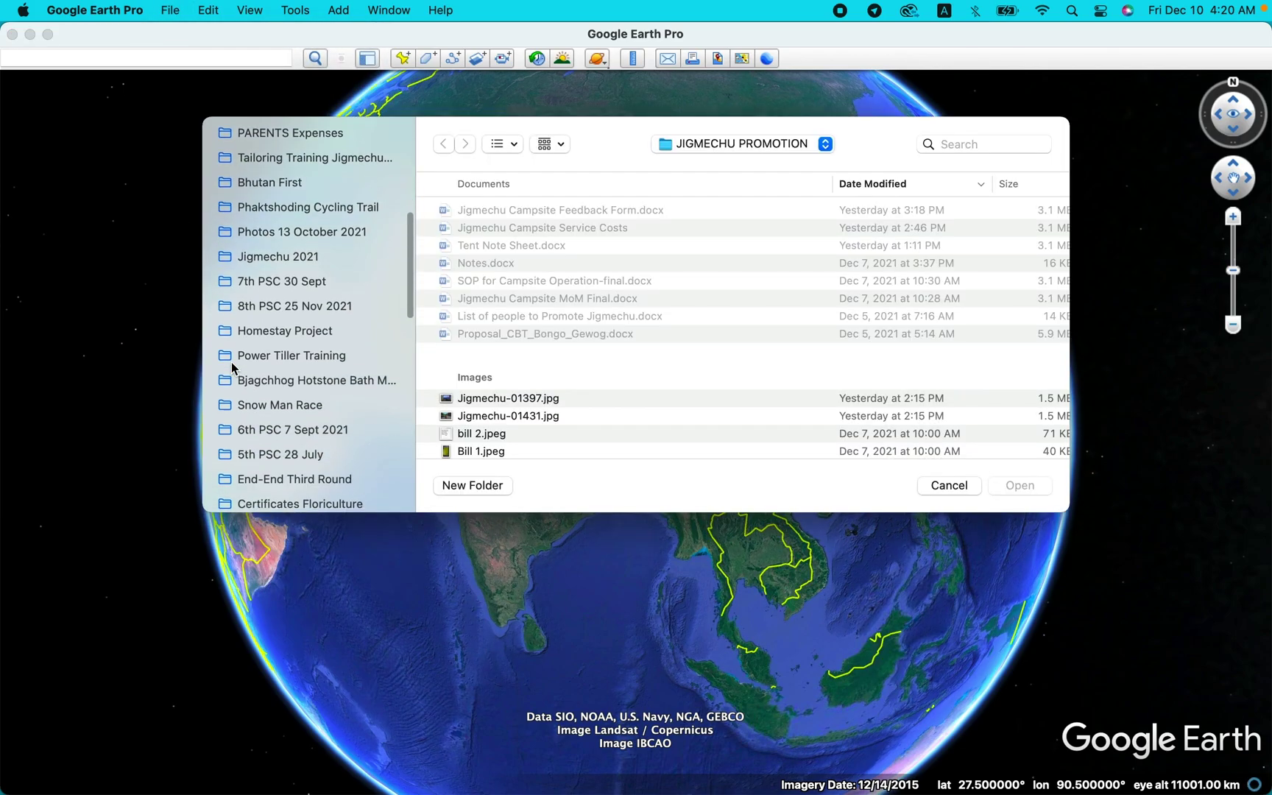
{"action": "scroll", "coordinate": [232, 368], "scroll_direction": "down", "scroll_amount": 15}
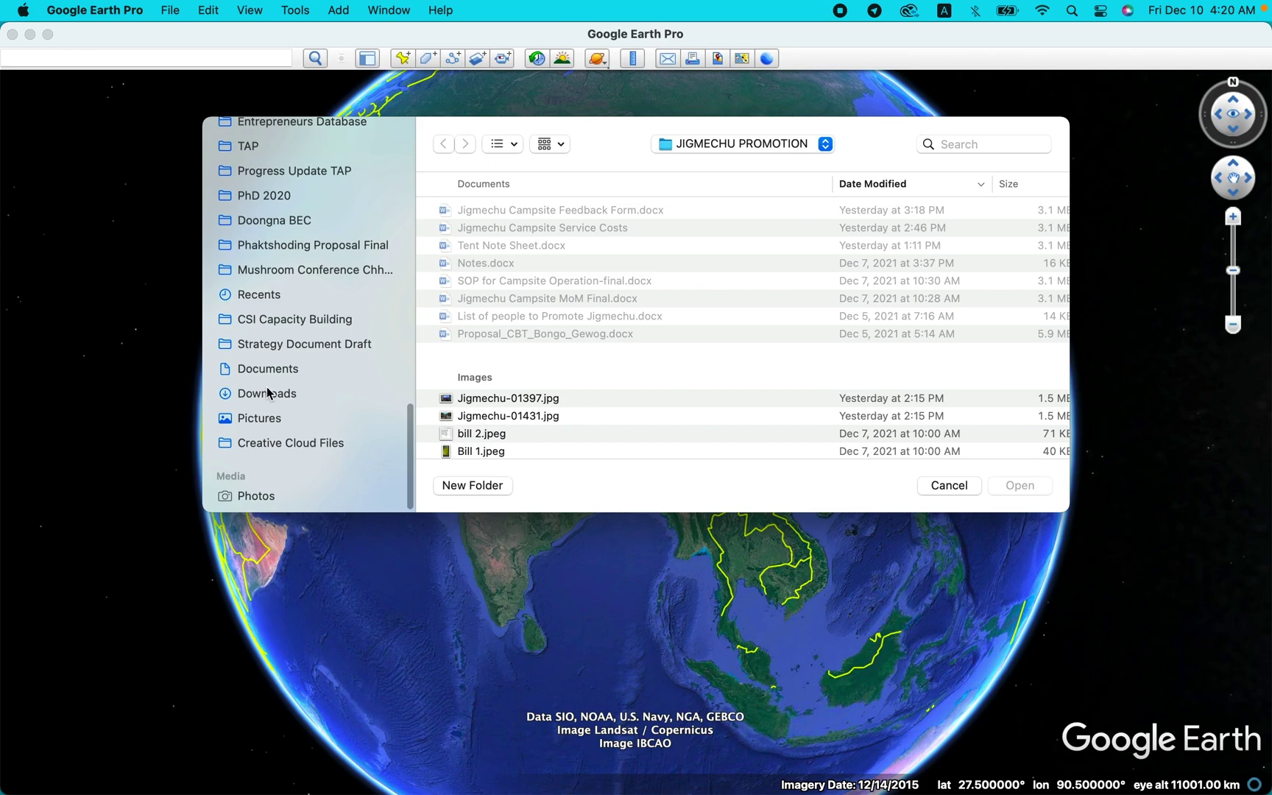
{"action": "left_click", "coordinate": [268, 393]}
{"action": "scroll", "coordinate": [589, 360], "scroll_direction": "down", "scroll_amount": 5}
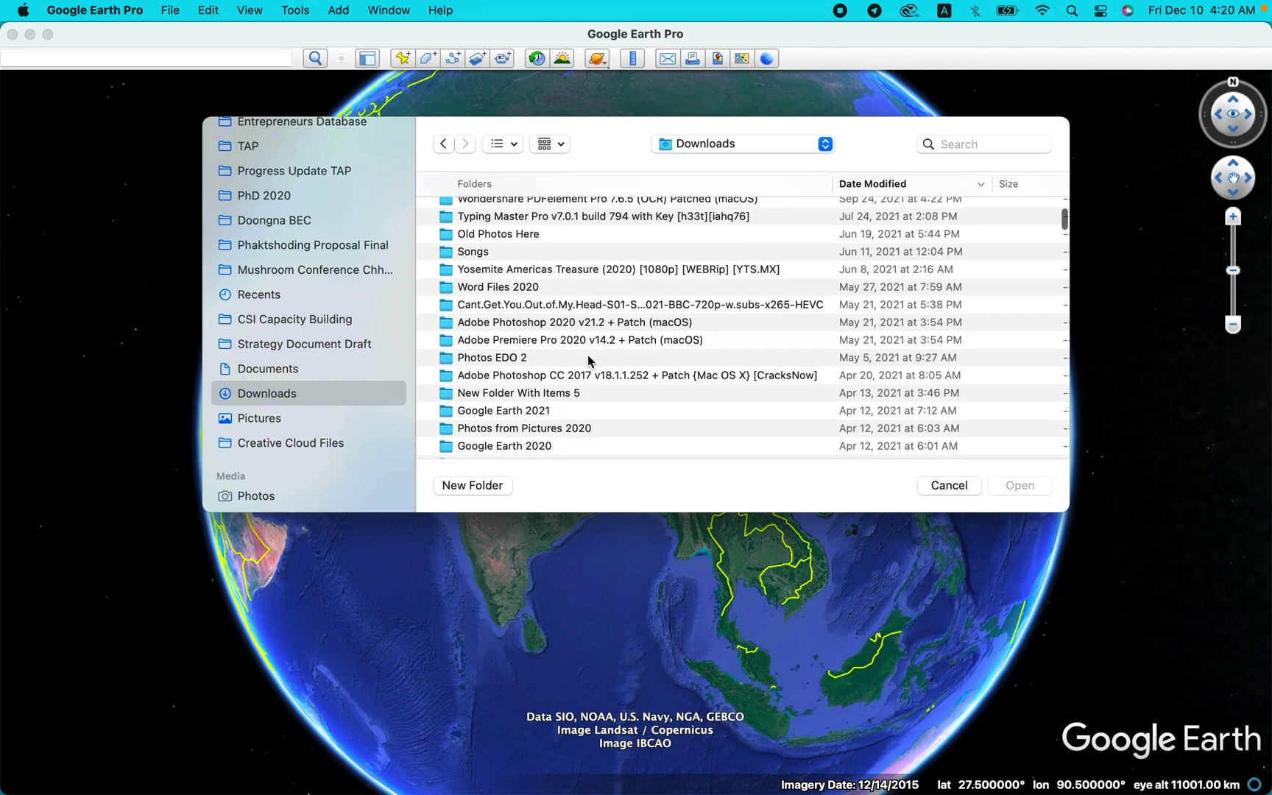
{"action": "scroll", "coordinate": [589, 361], "scroll_direction": "down", "scroll_amount": 10}
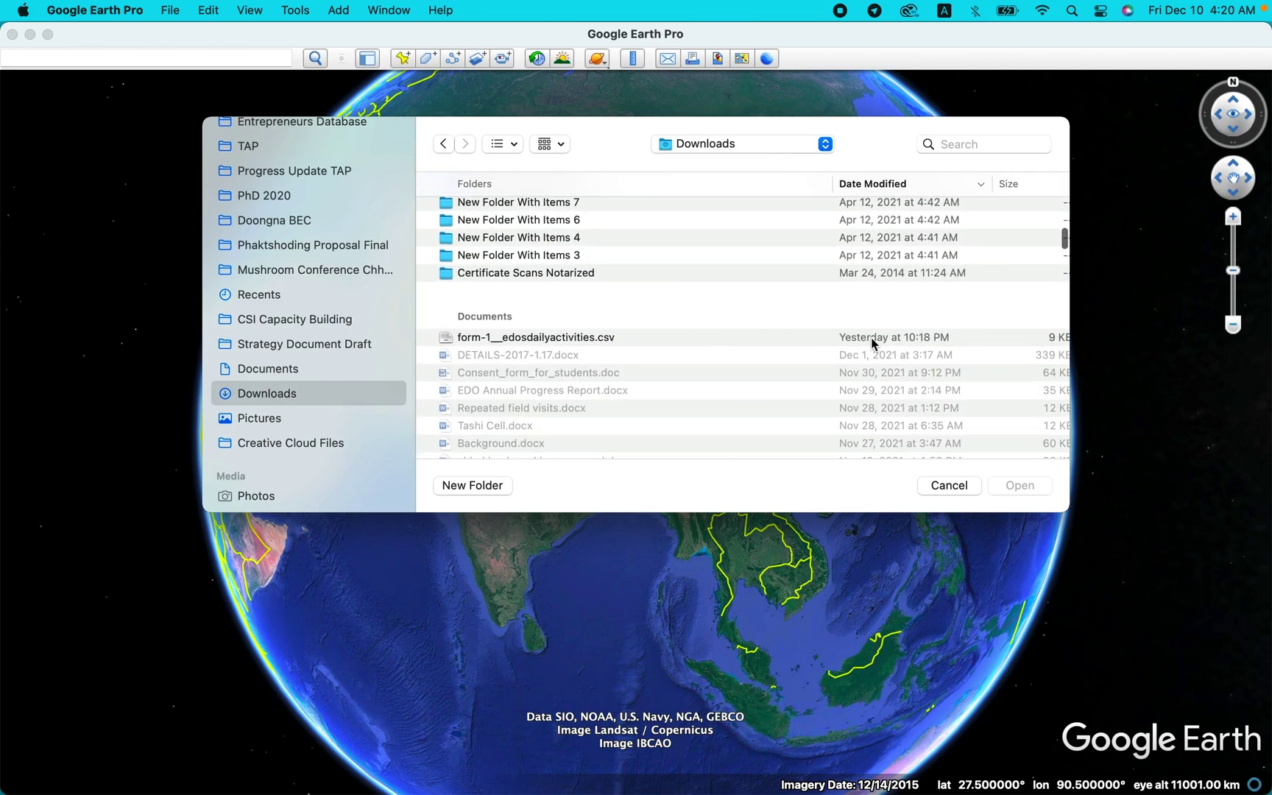
Open form-1__edosdailyactivities.csv with lat_10_Location and long_10_Location as coordinate fields
{"action": "left_click", "coordinate": [873, 338]}
{"action": "left_click", "coordinate": [1020, 485]}
{"action": "left_click", "coordinate": [784, 671]}
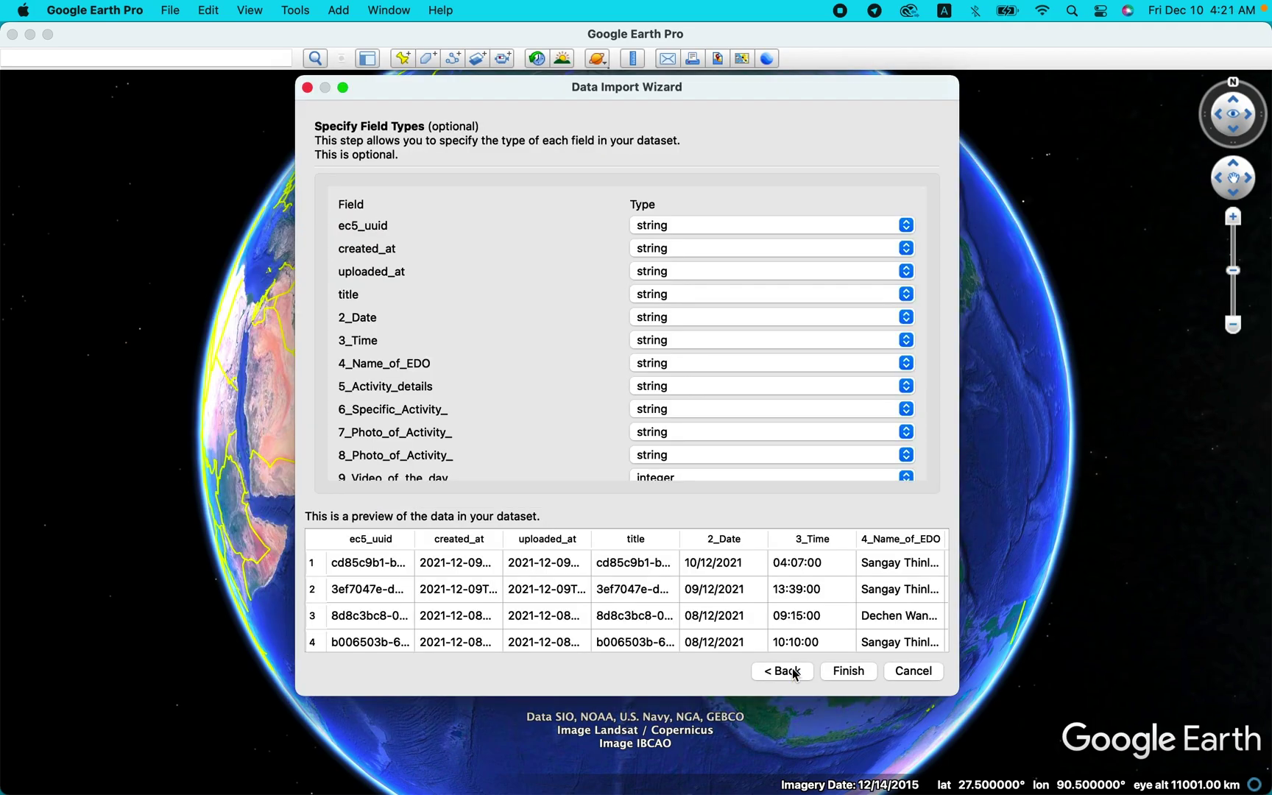
{"action": "left_click", "coordinate": [791, 672]}
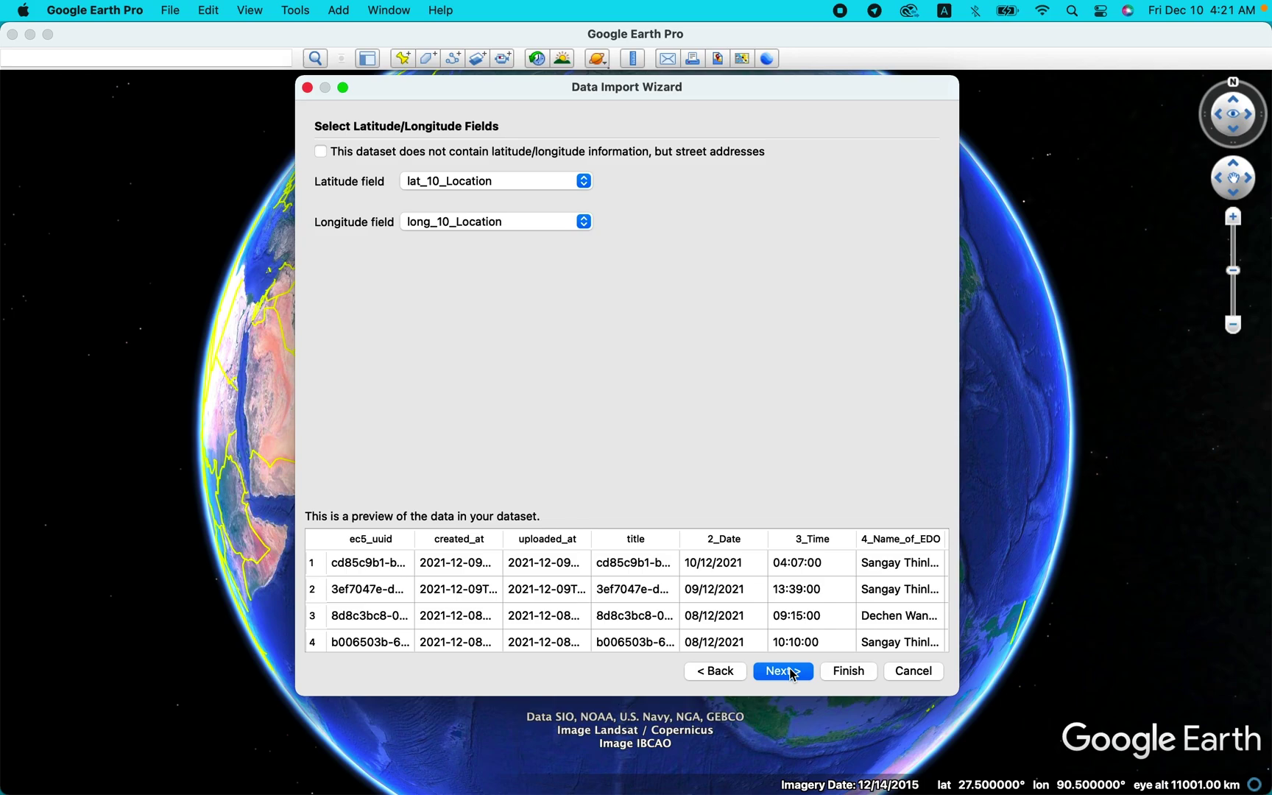
{"action": "left_click", "coordinate": [783, 672]}
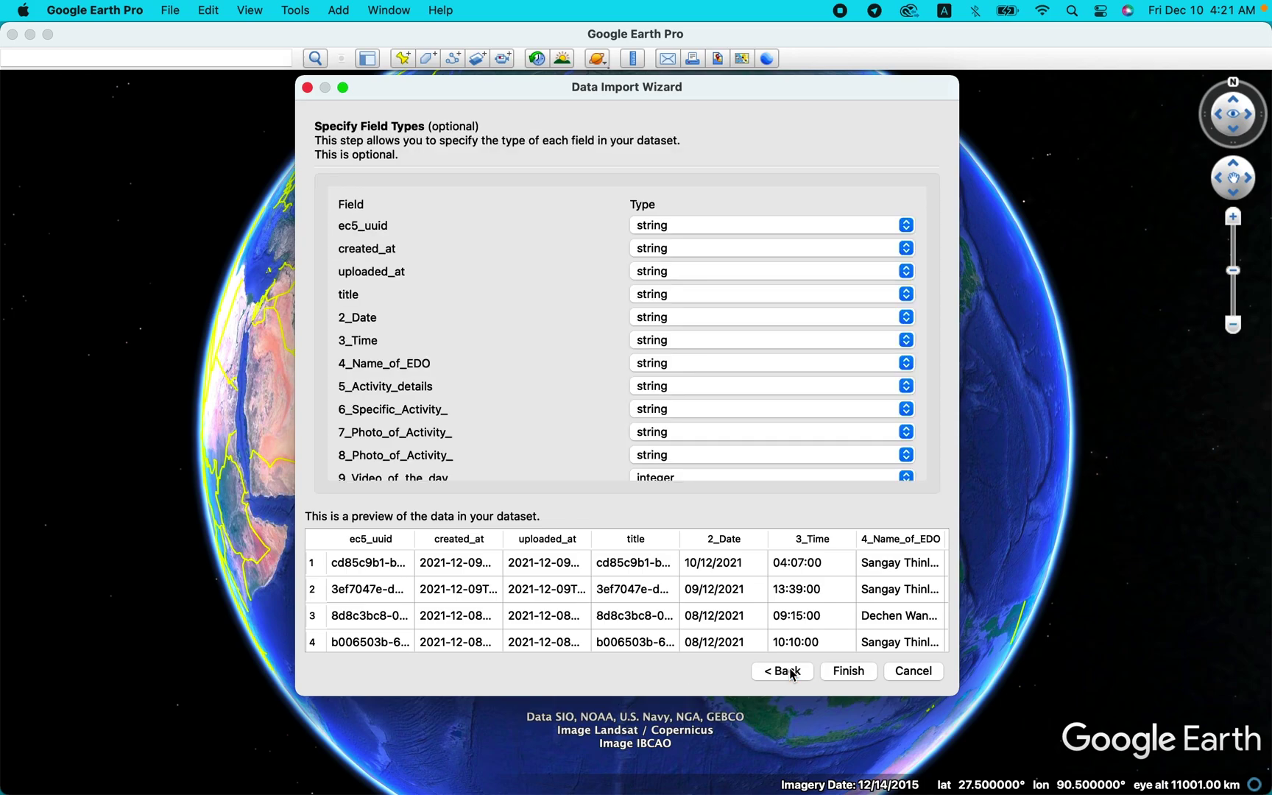
Finish the import and start a new style template with no name field
{"action": "left_click", "coordinate": [854, 673]}
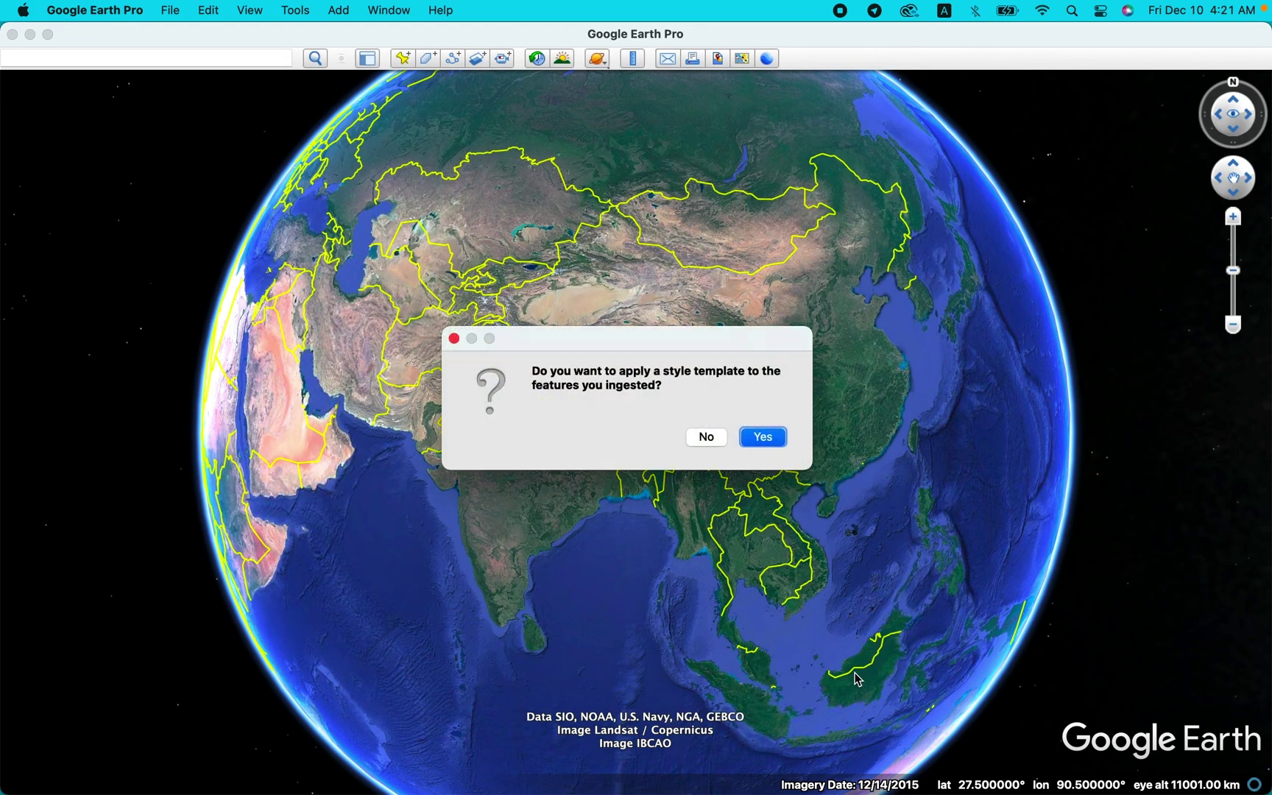
{"action": "left_click", "coordinate": [770, 439]}
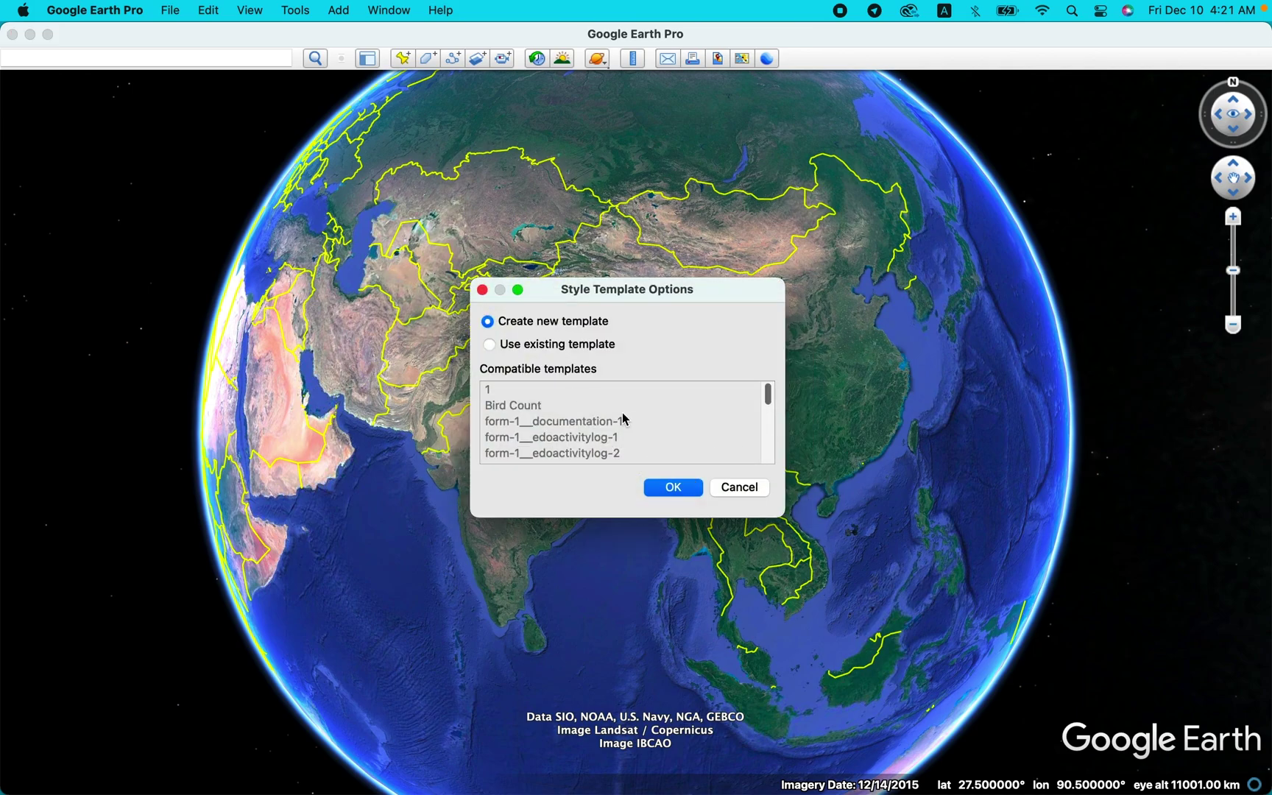
{"action": "left_click", "coordinate": [677, 487]}
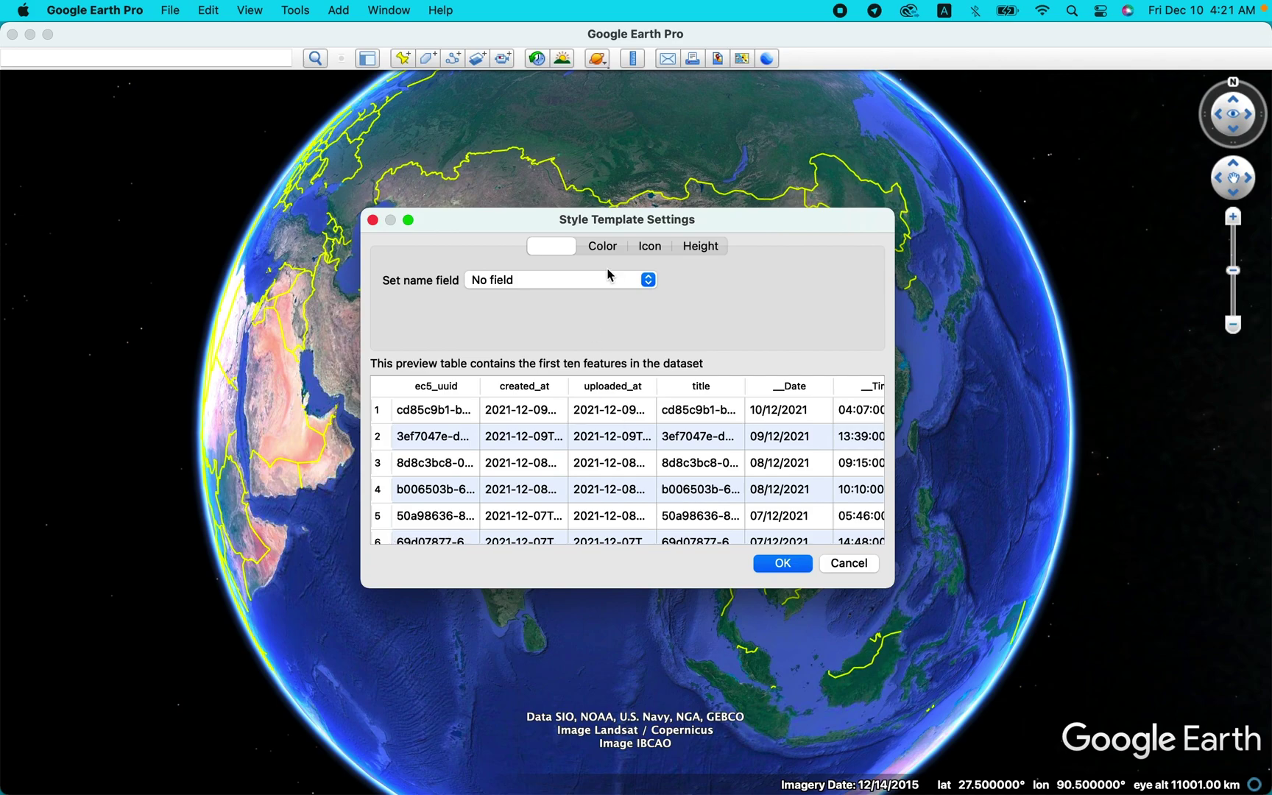
{"action": "left_click", "coordinate": [561, 280]}
{"action": "left_click", "coordinate": [561, 286]}
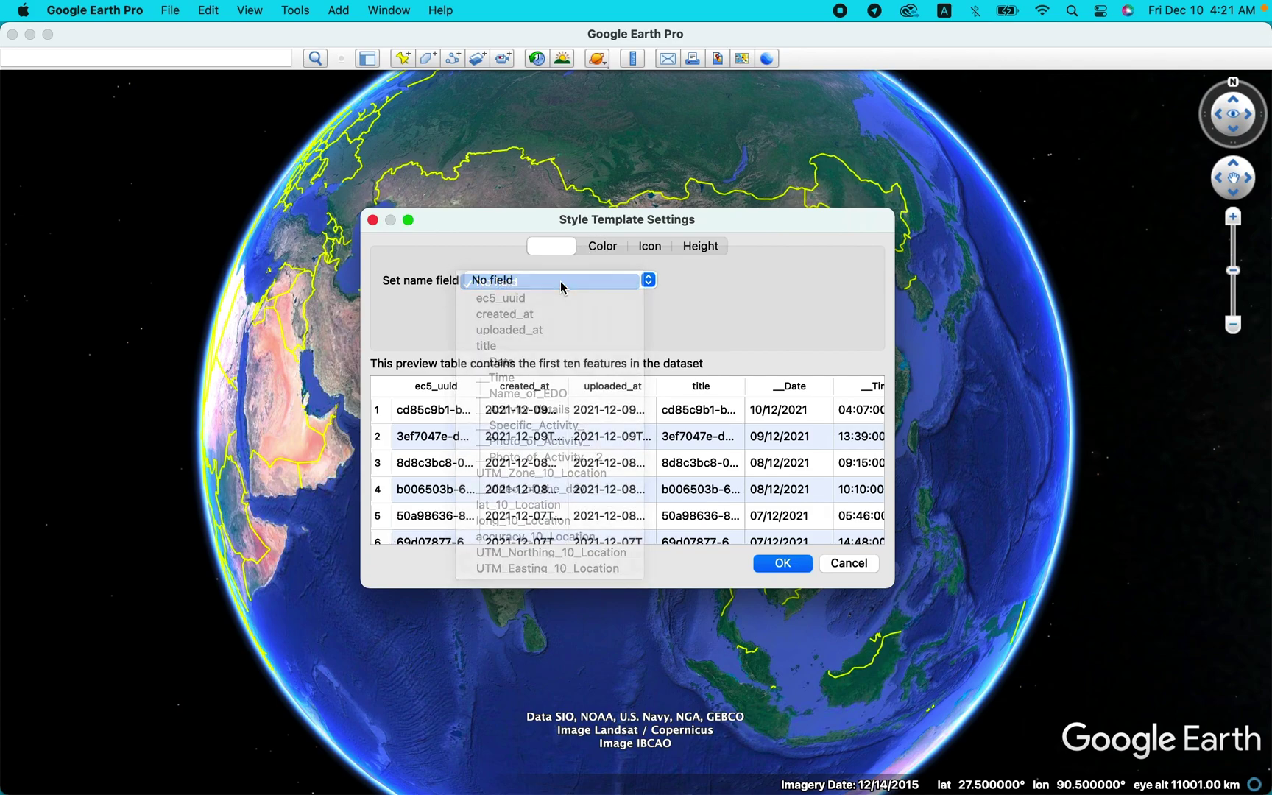
Colour all points a single magenta and save the template, replacing form-1__edosdailyactivities.kst
{"action": "left_click", "coordinate": [602, 246]}
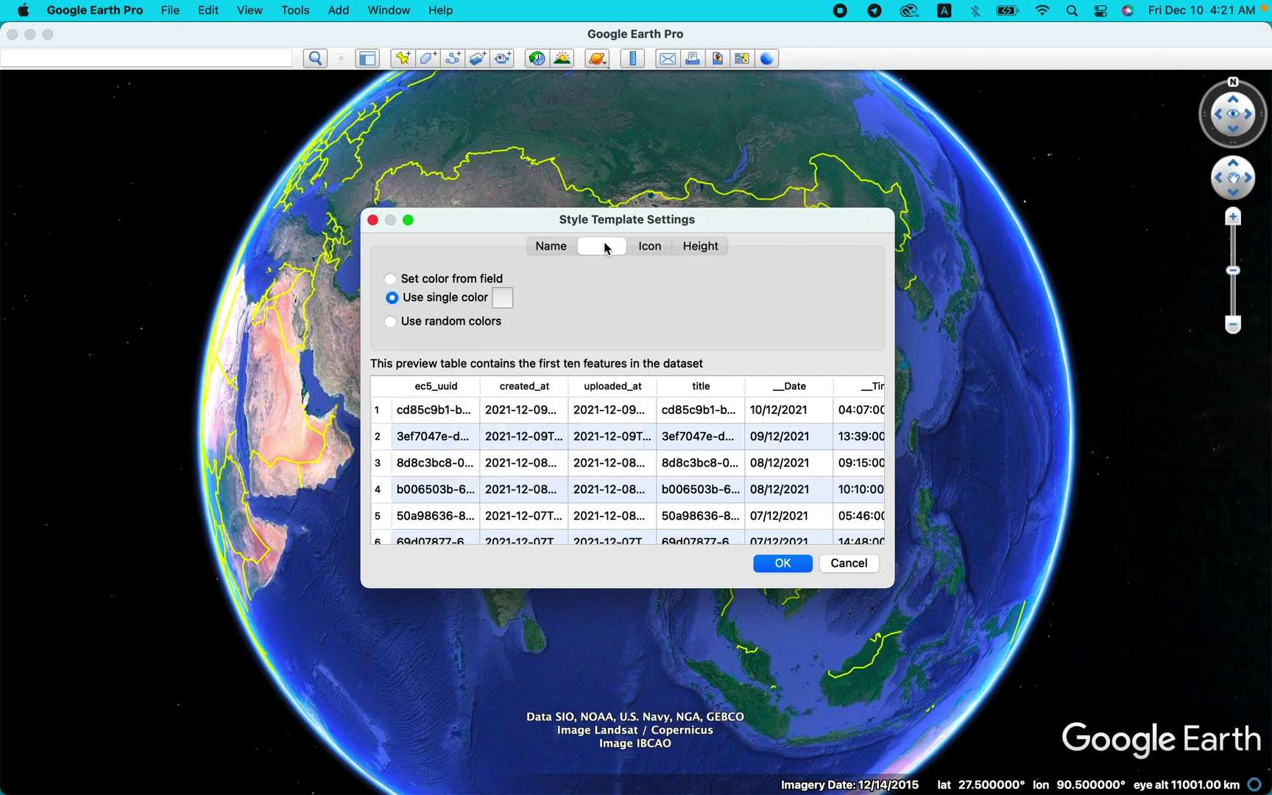
{"action": "left_click", "coordinate": [507, 303]}
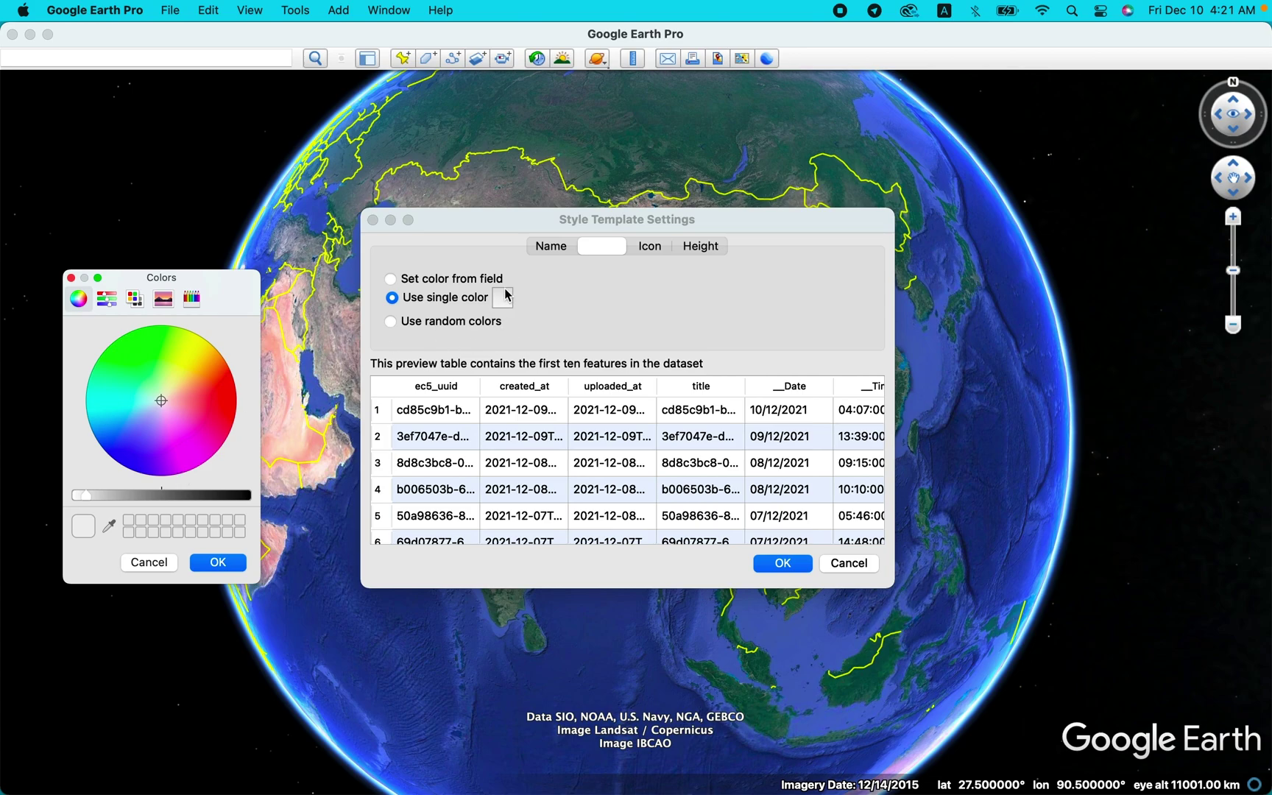
{"action": "left_click", "coordinate": [181, 460]}
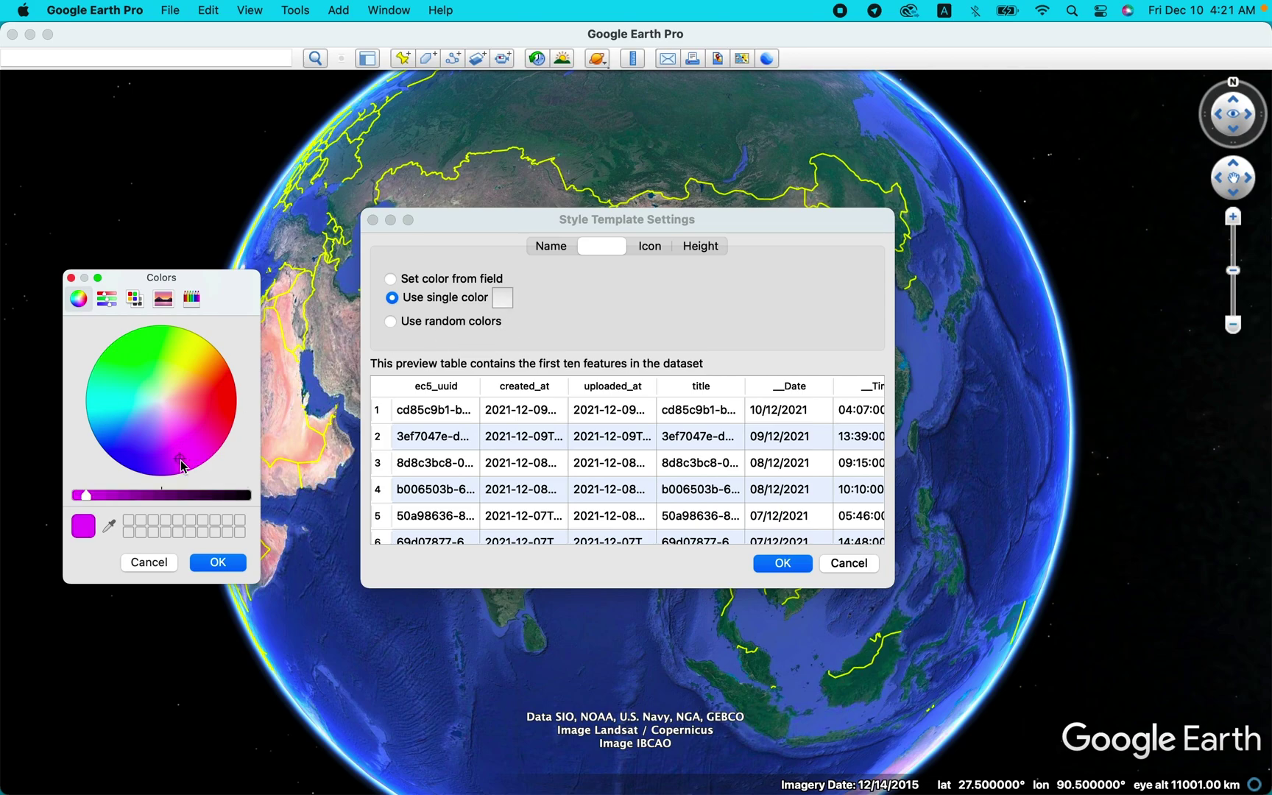
{"action": "left_click", "coordinate": [228, 564]}
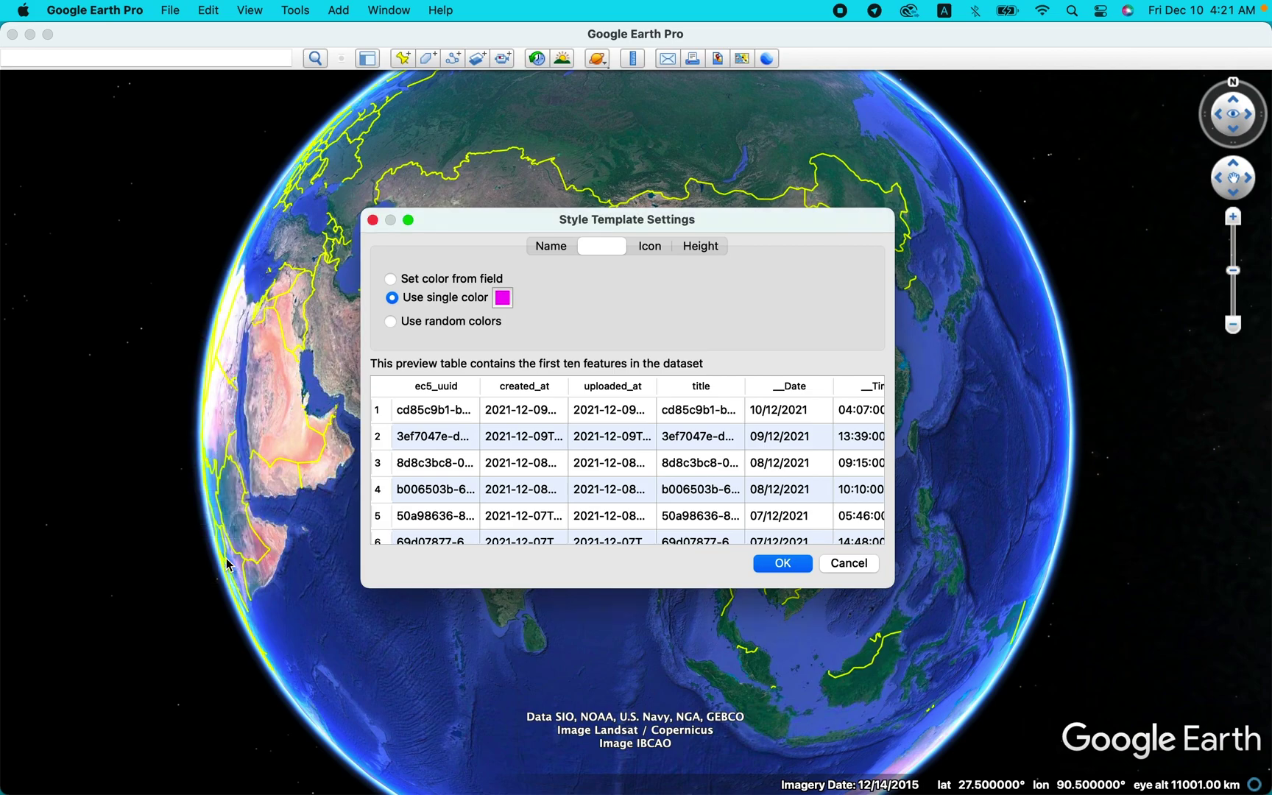
{"action": "left_click", "coordinate": [792, 564]}
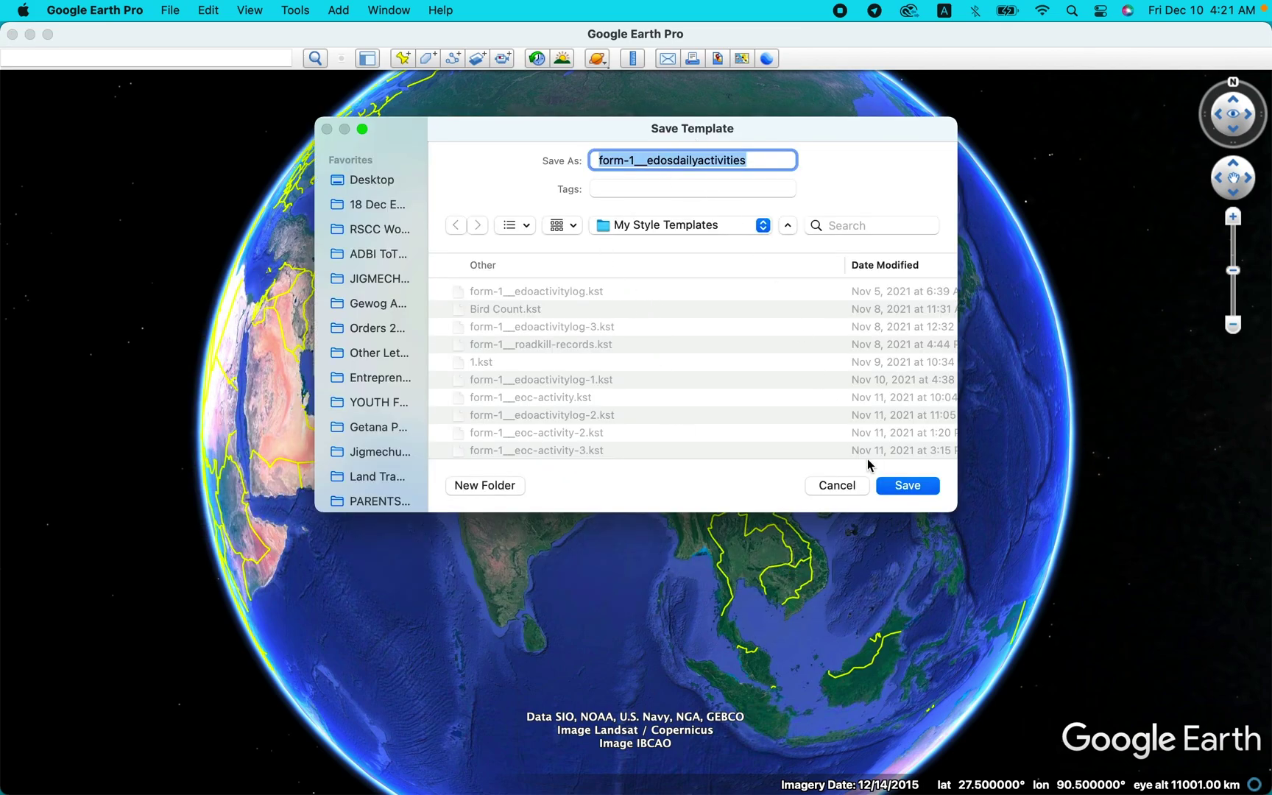
{"action": "left_click", "coordinate": [910, 485]}
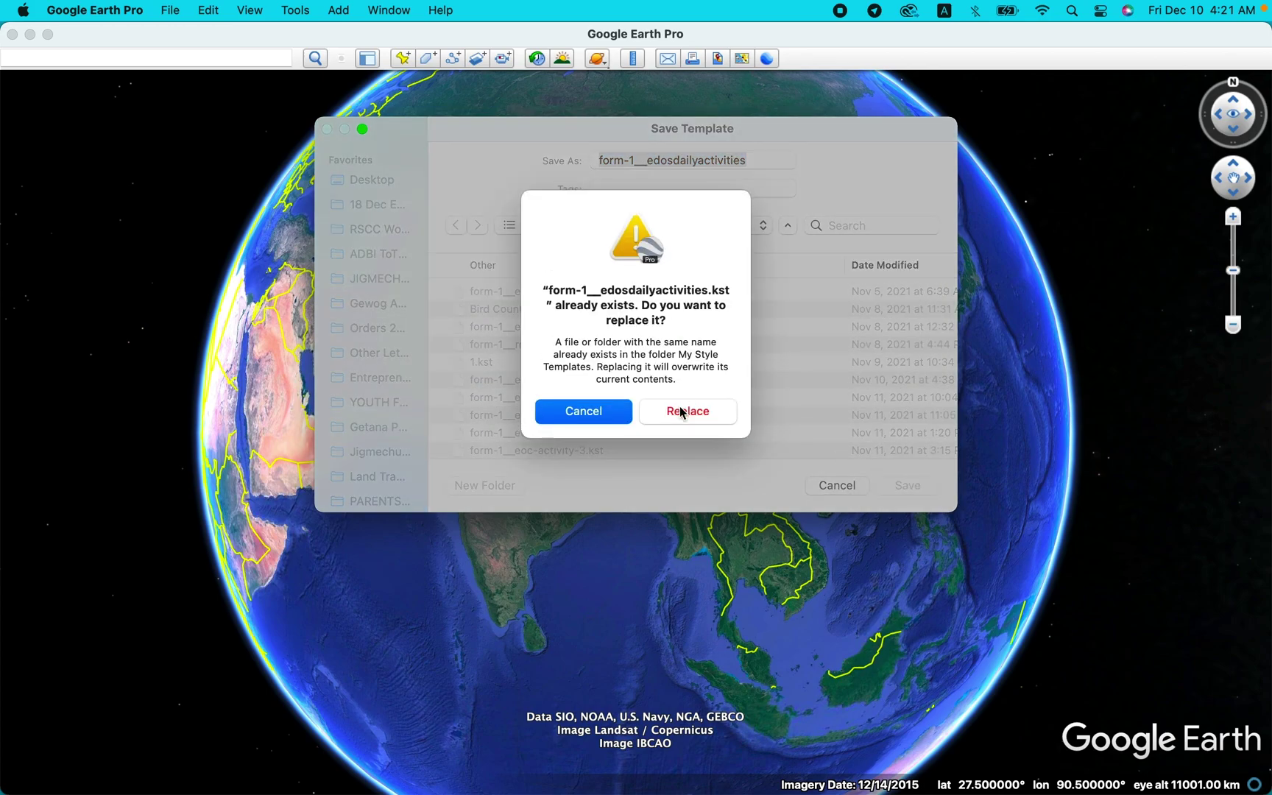
{"action": "left_click", "coordinate": [681, 413]}
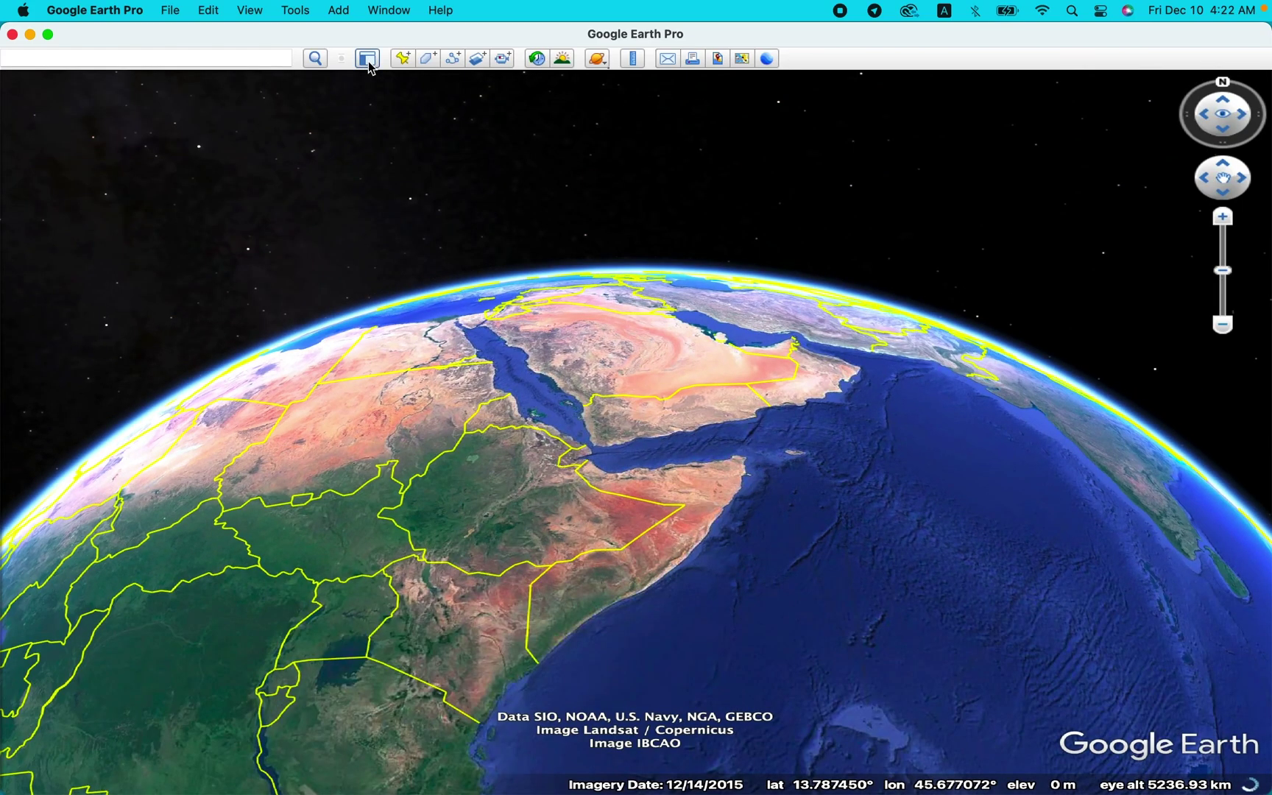
Turn on the form-1__edosdailyactivities.csv layer under Temporary Places and expand its folder
{"action": "left_click", "coordinate": [367, 60]}
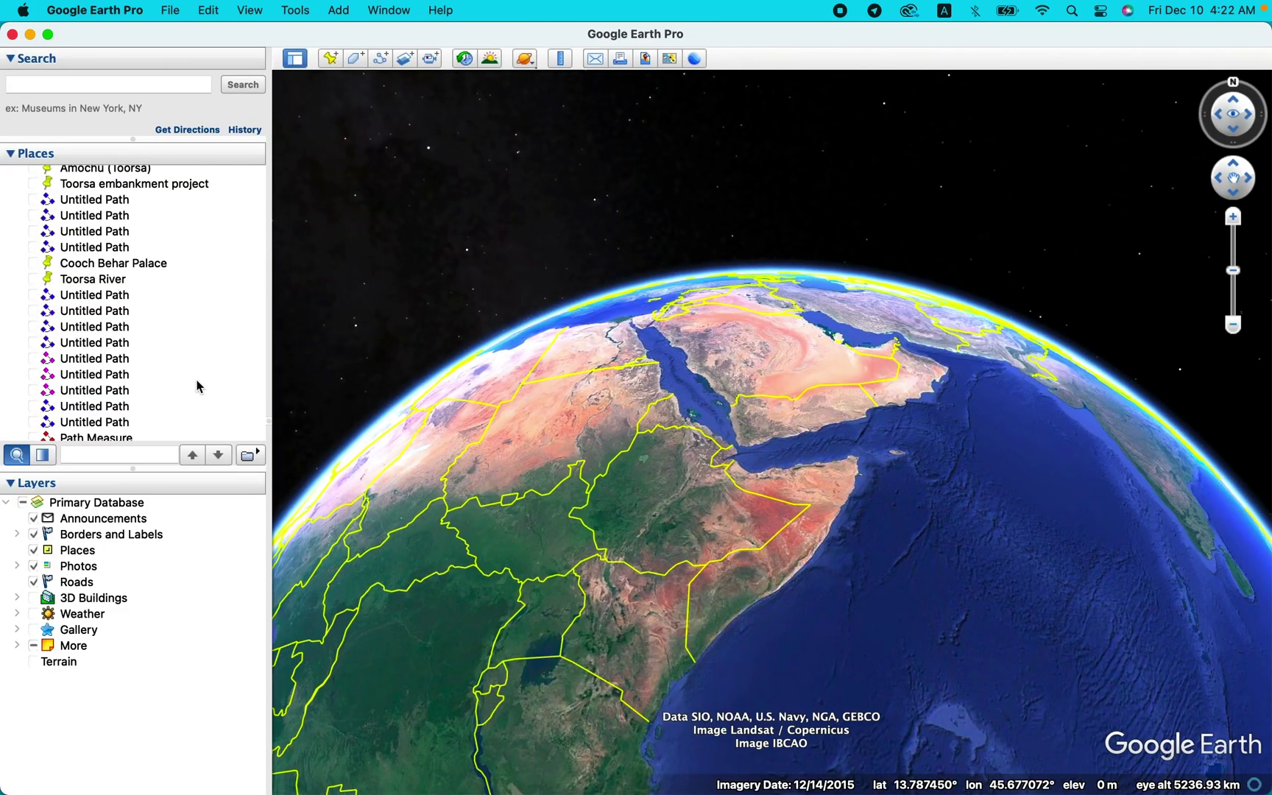
{"action": "scroll", "coordinate": [195, 387], "scroll_direction": "down", "scroll_amount": 5}
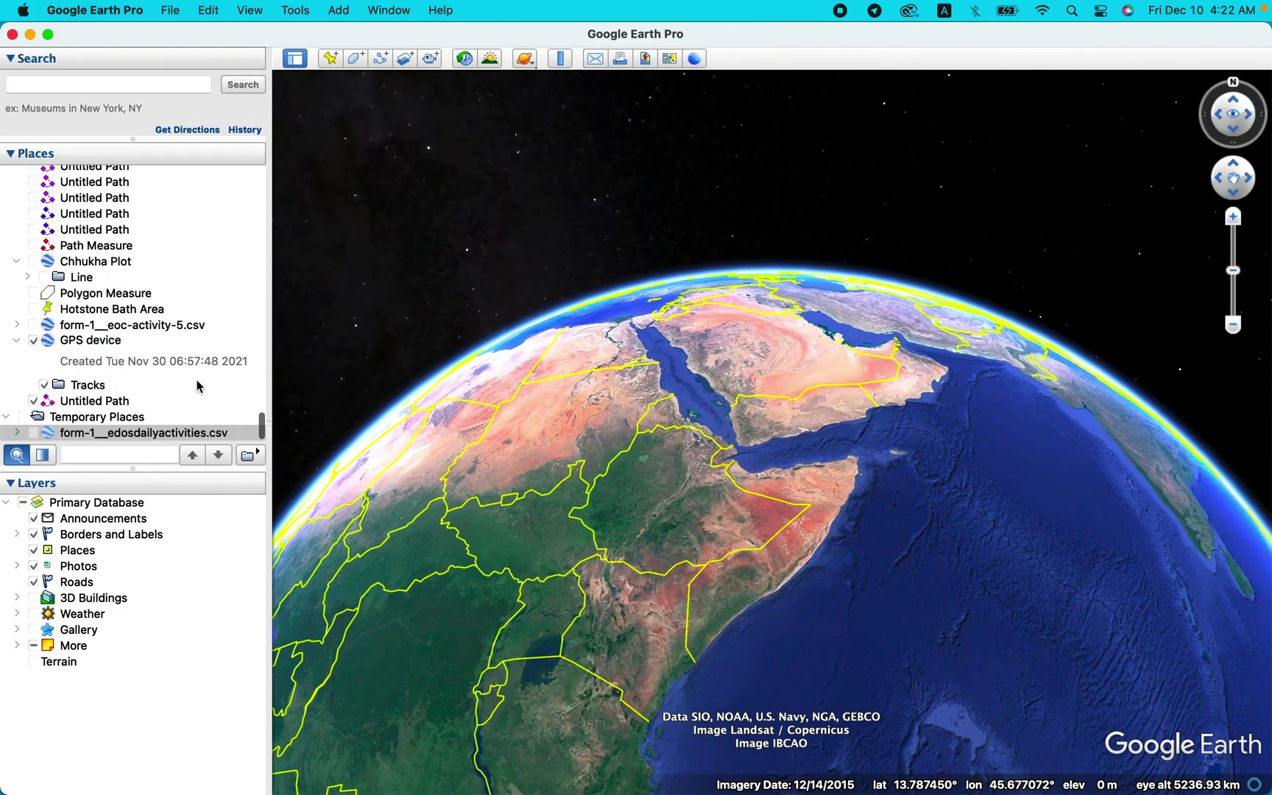
{"action": "left_click", "coordinate": [35, 436]}
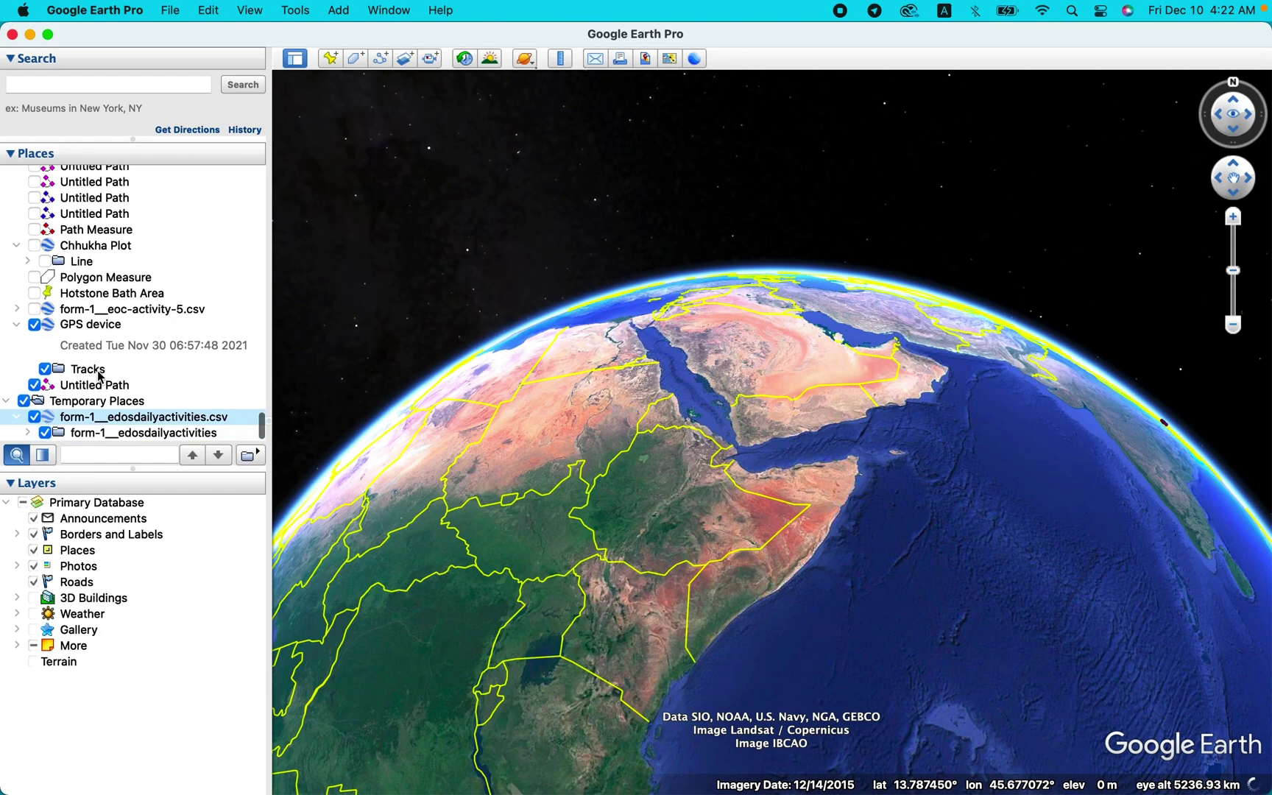
{"action": "left_click", "coordinate": [67, 435]}
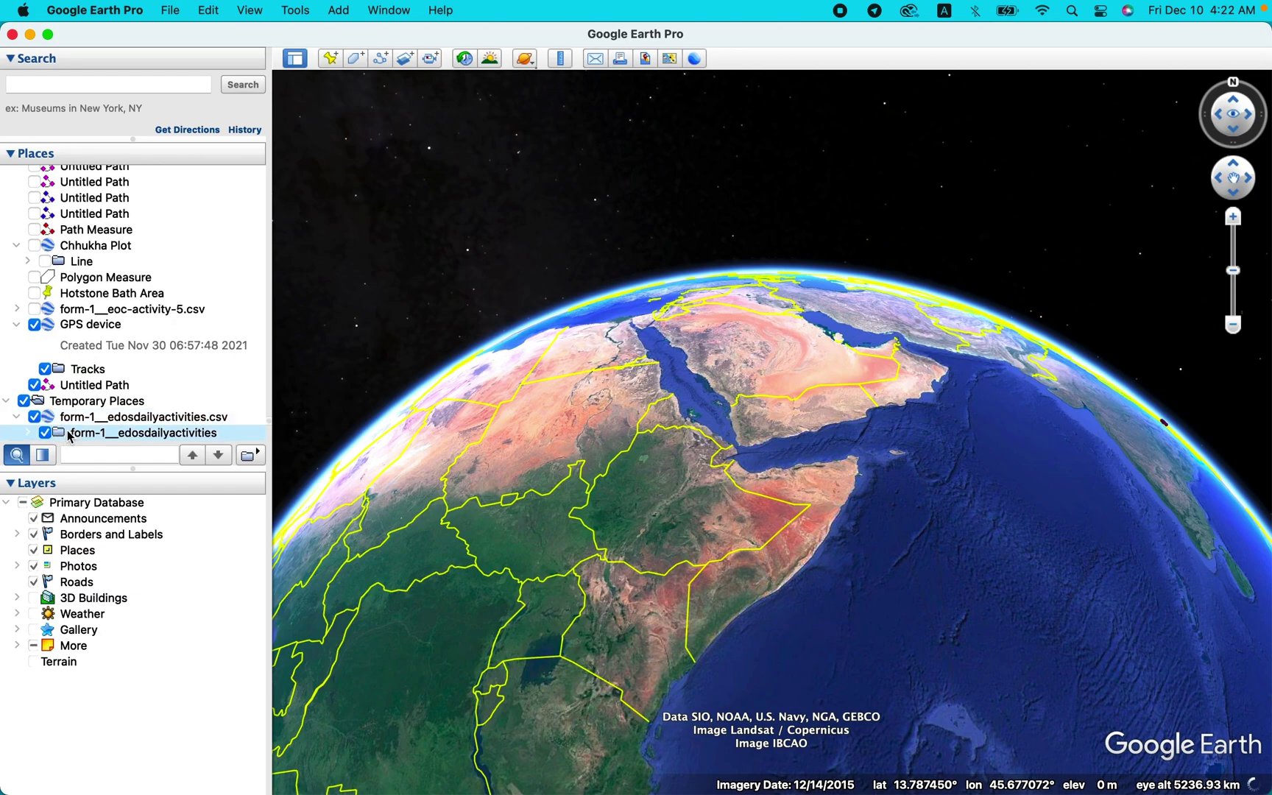
{"action": "left_click", "coordinate": [29, 436]}
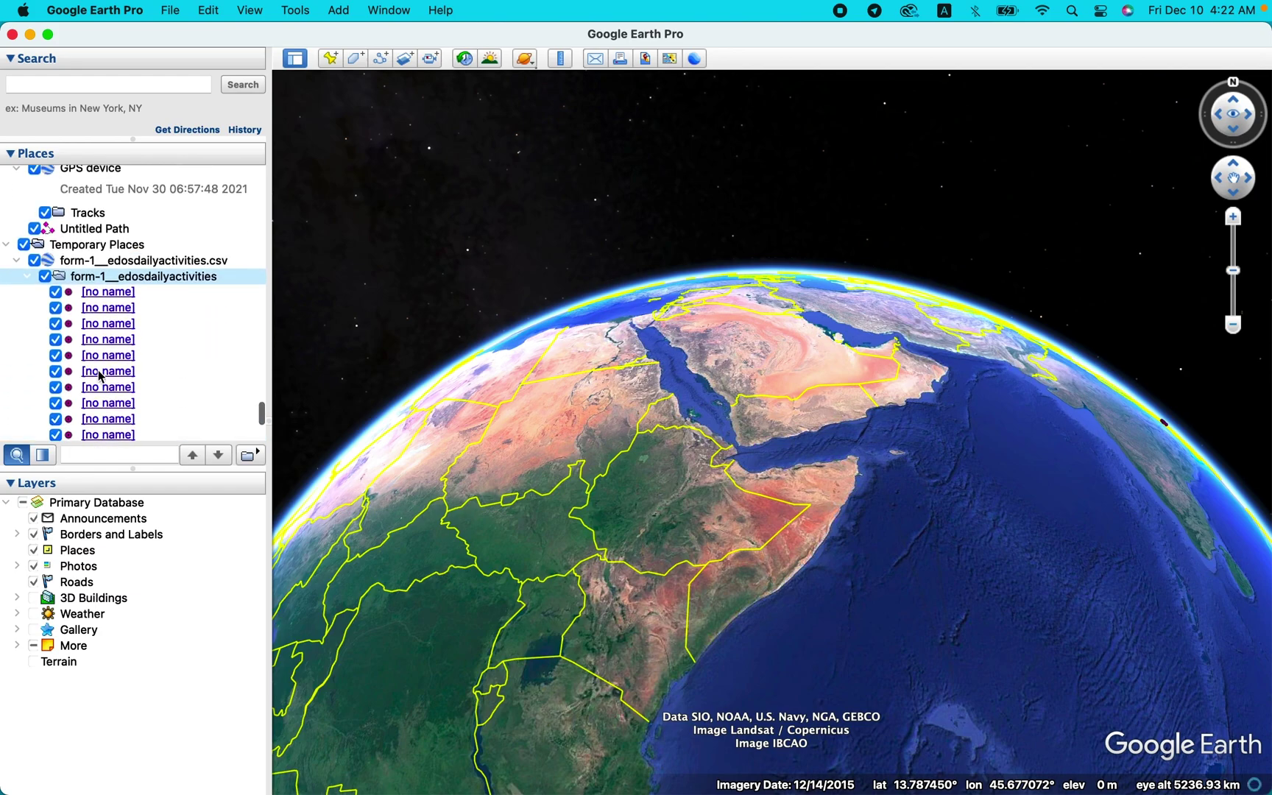
Review the first two [no name] records, hide the sidebar, close the balloon and zoom out
{"action": "left_click", "coordinate": [99, 289]}
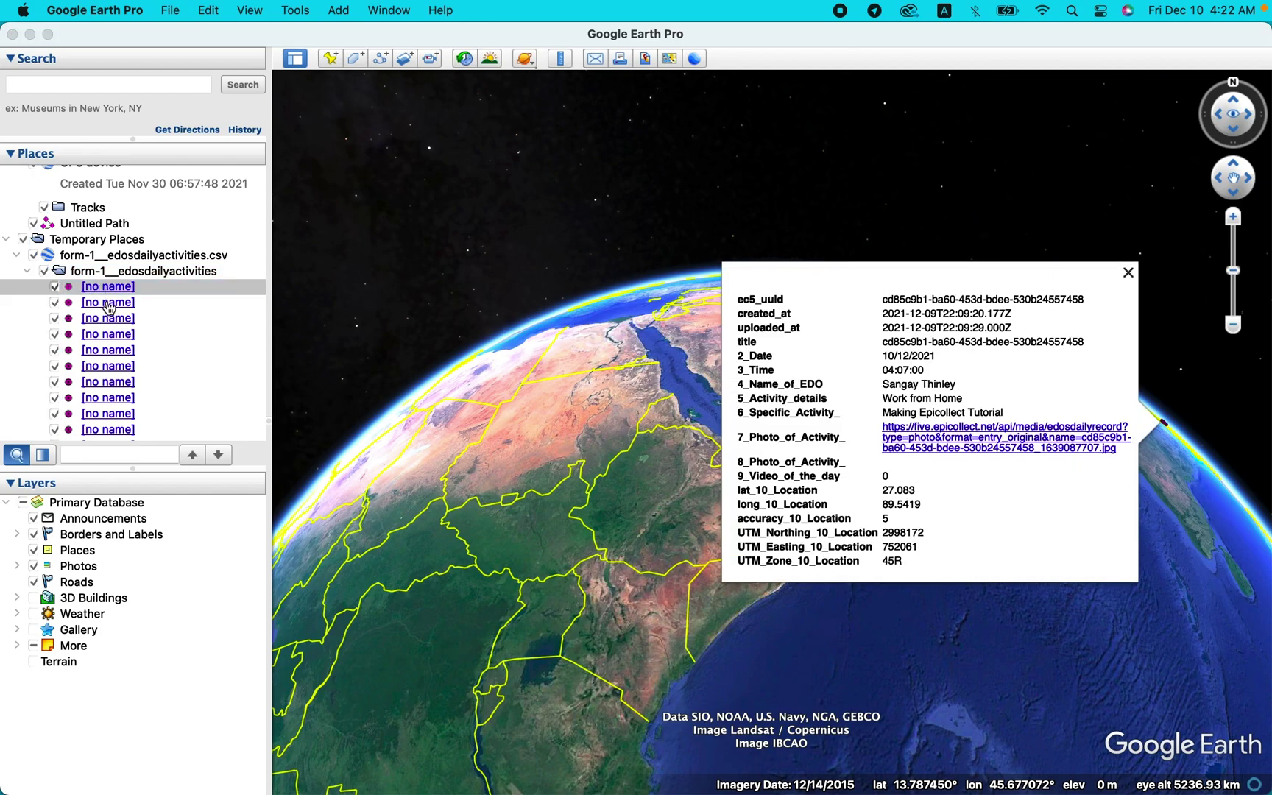
{"action": "left_click", "coordinate": [106, 301]}
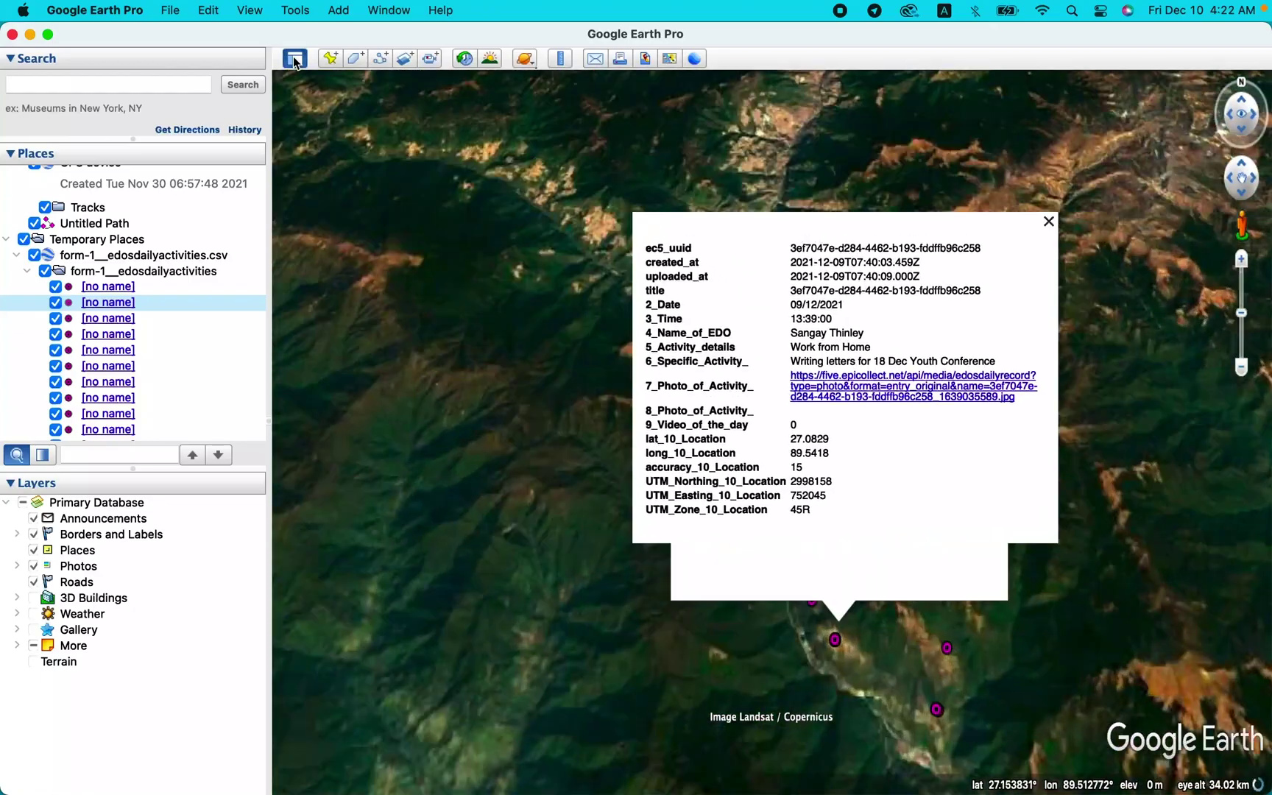
{"action": "left_click", "coordinate": [294, 62]}
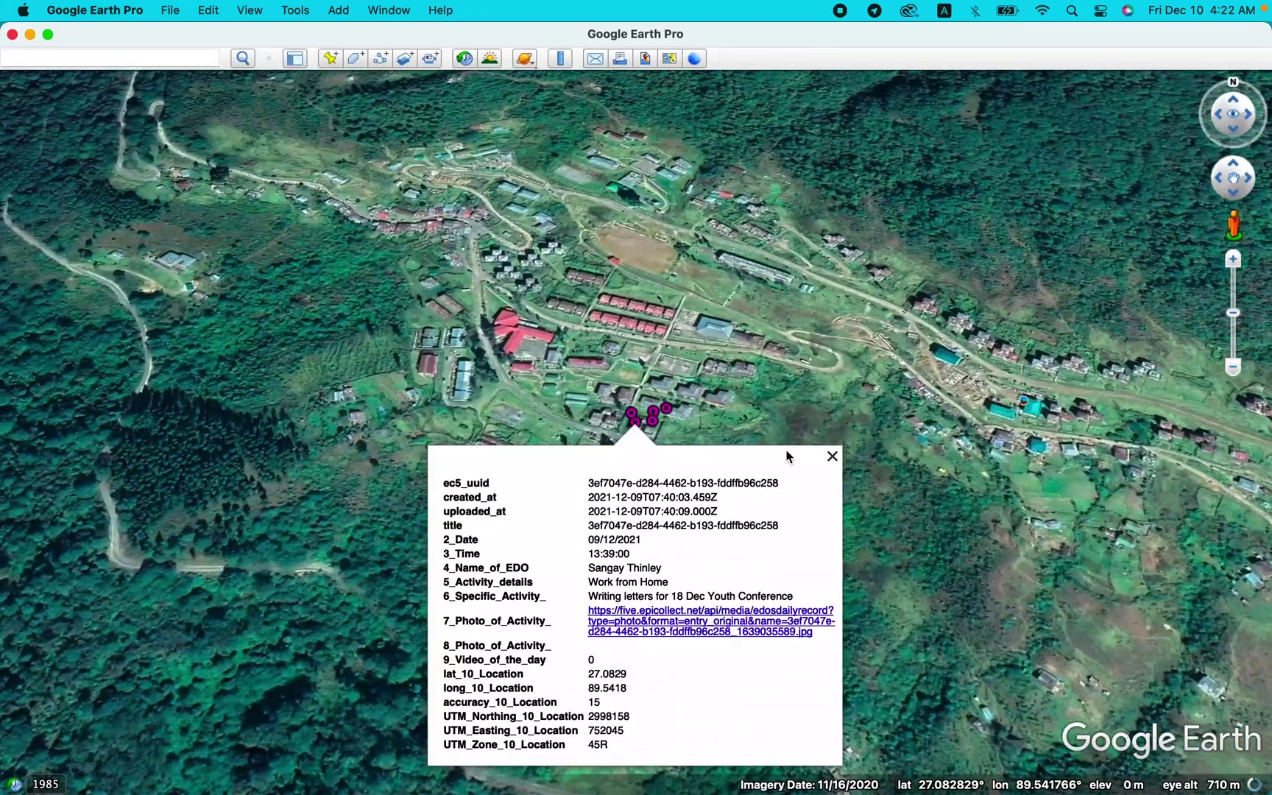
{"action": "left_click", "coordinate": [832, 457]}
{"action": "scroll", "coordinate": [814, 486], "scroll_direction": "down", "scroll_amount": 3}
{"action": "scroll", "coordinate": [814, 486], "scroll_direction": "down", "scroll_amount": 5}
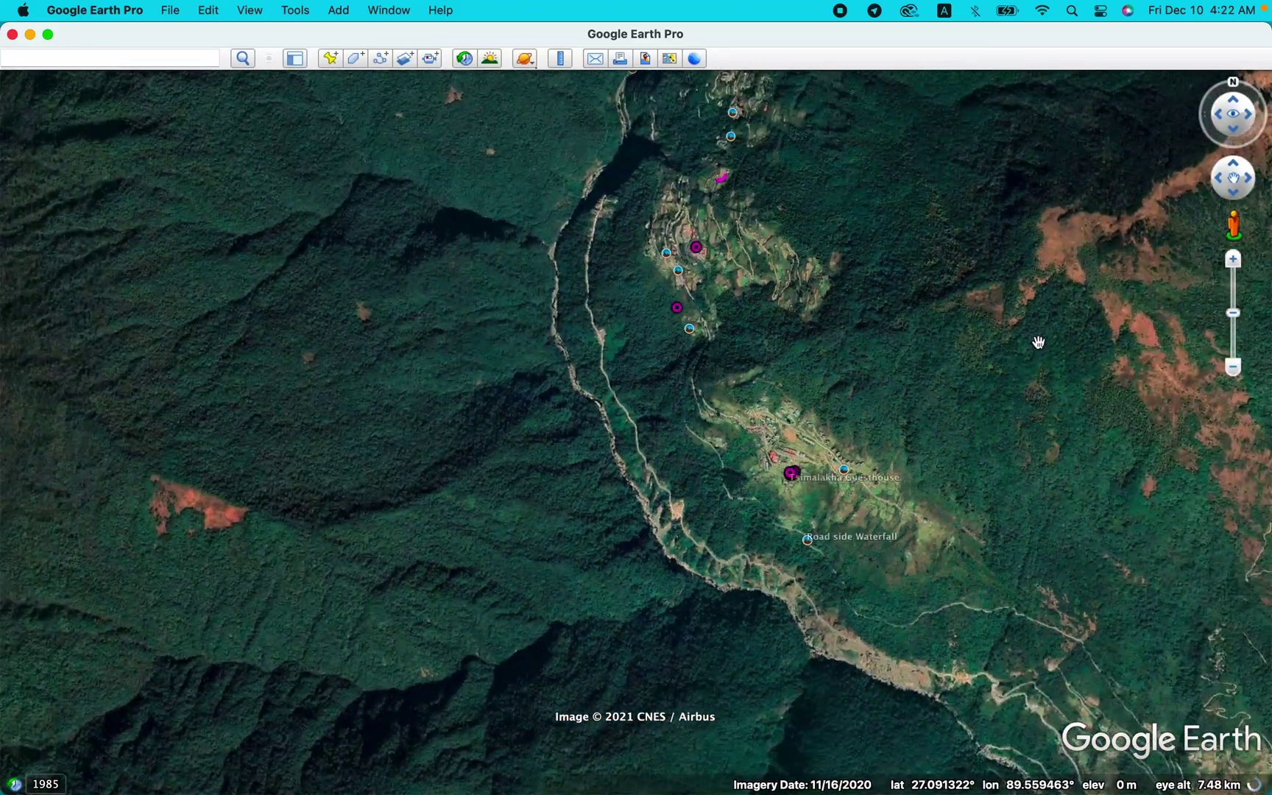
View the car photo linked to a hillside placemark, then return to the map
{"action": "left_click_drag", "start_coordinate": [1037, 341], "coordinate": [607, 408]}
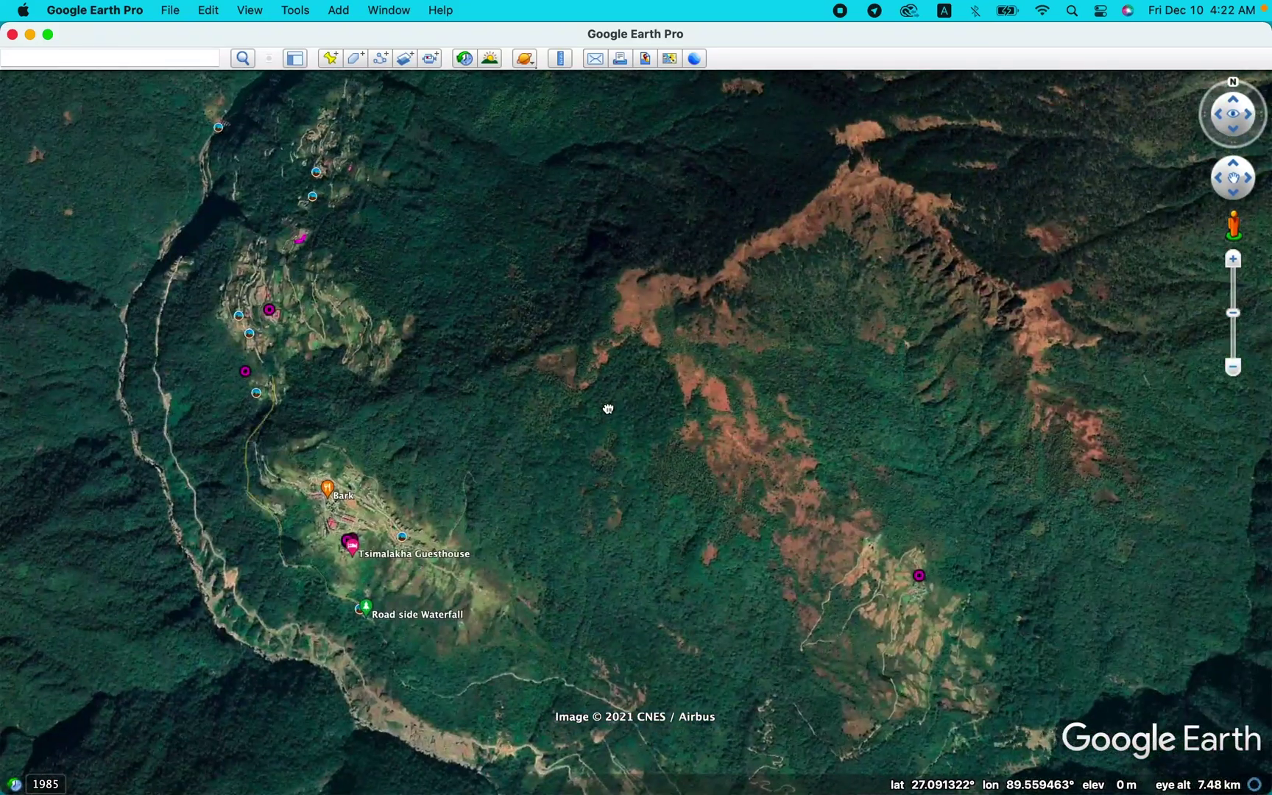
{"action": "left_click_drag", "start_coordinate": [650, 471], "coordinate": [724, 333]}
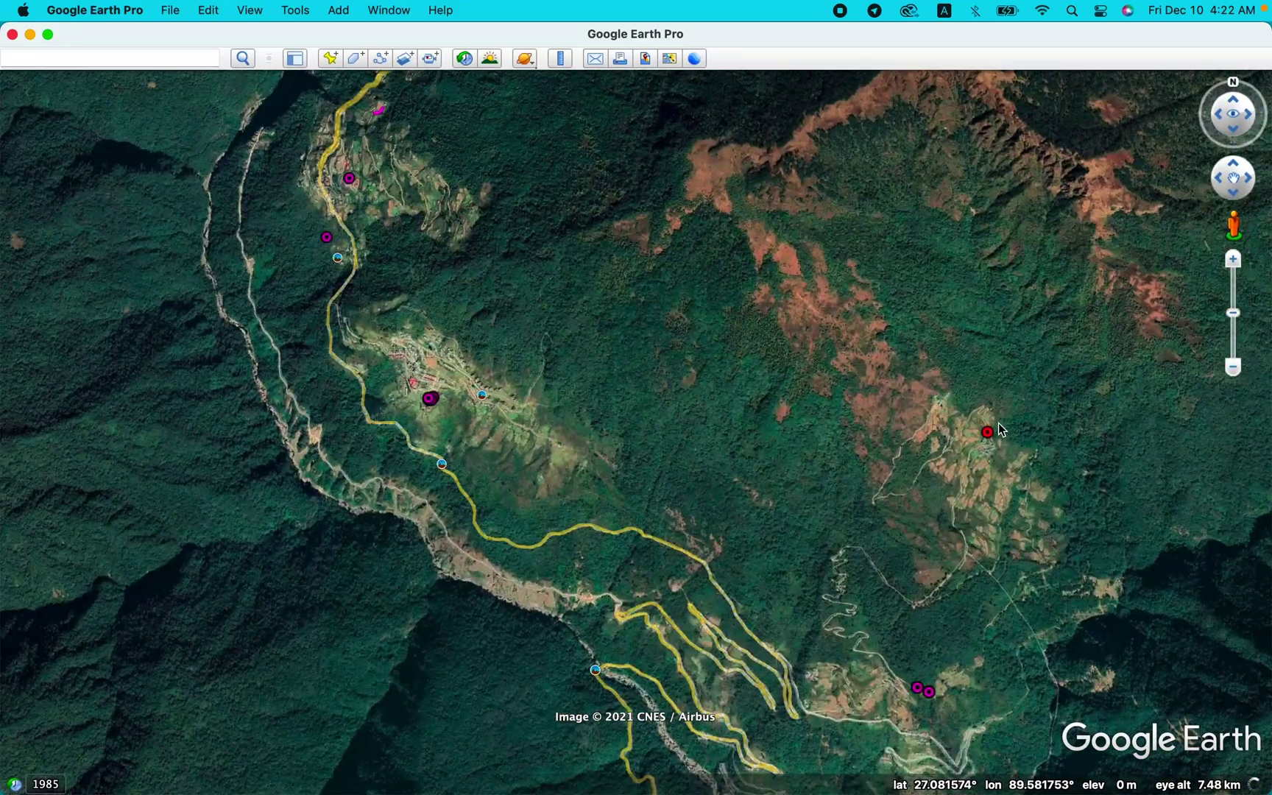
{"action": "left_click", "coordinate": [993, 439]}
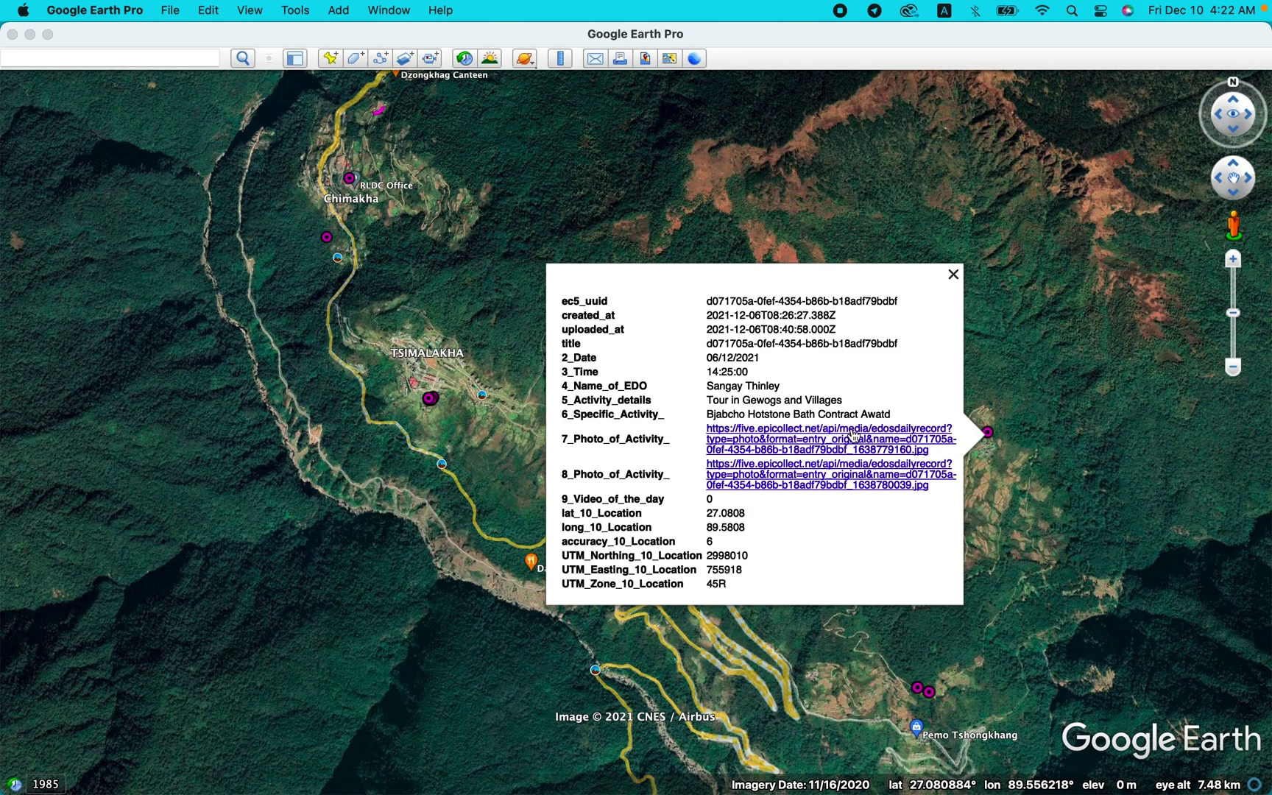
{"action": "left_click", "coordinate": [854, 435]}
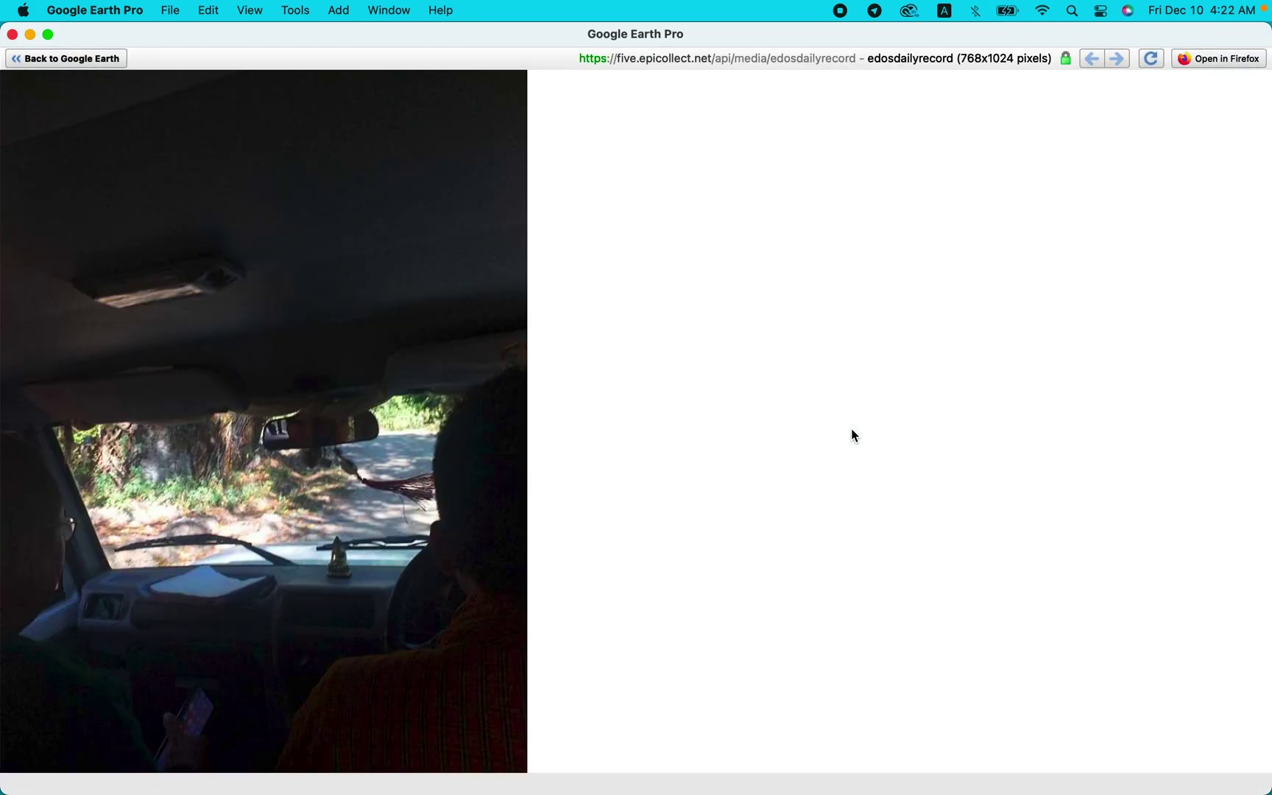
{"action": "left_click", "coordinate": [66, 59]}
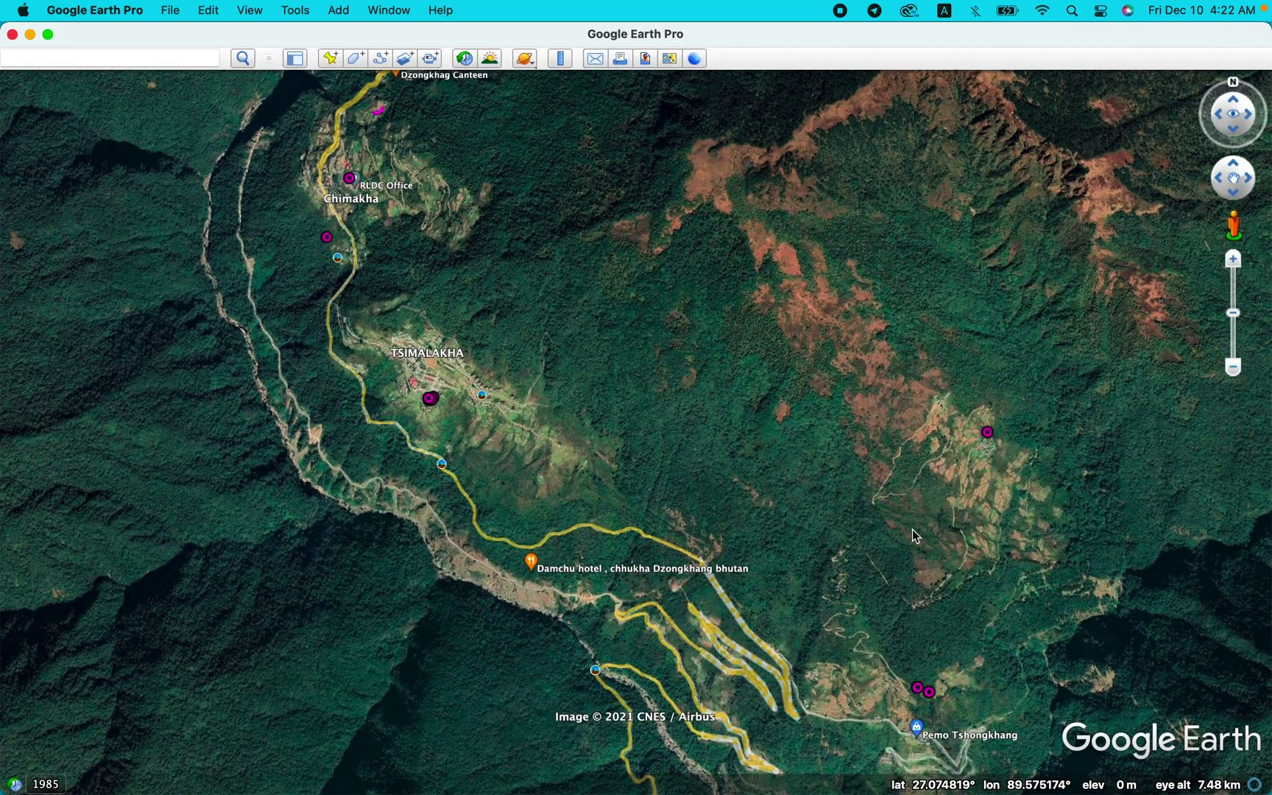
View the photo and details of the Jangchu Mushroom Centre record near Pemo Tshongkhang
{"action": "left_click", "coordinate": [930, 693]}
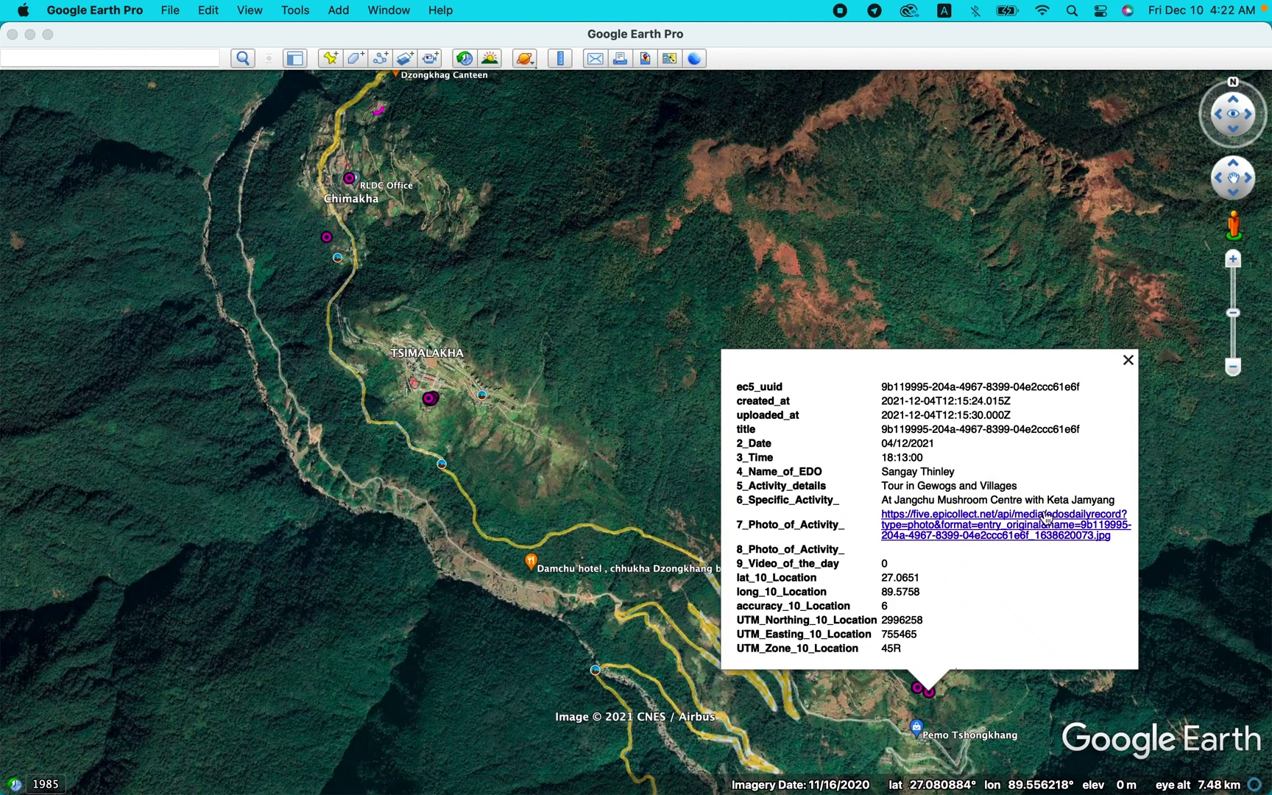
{"action": "left_click", "coordinate": [978, 522]}
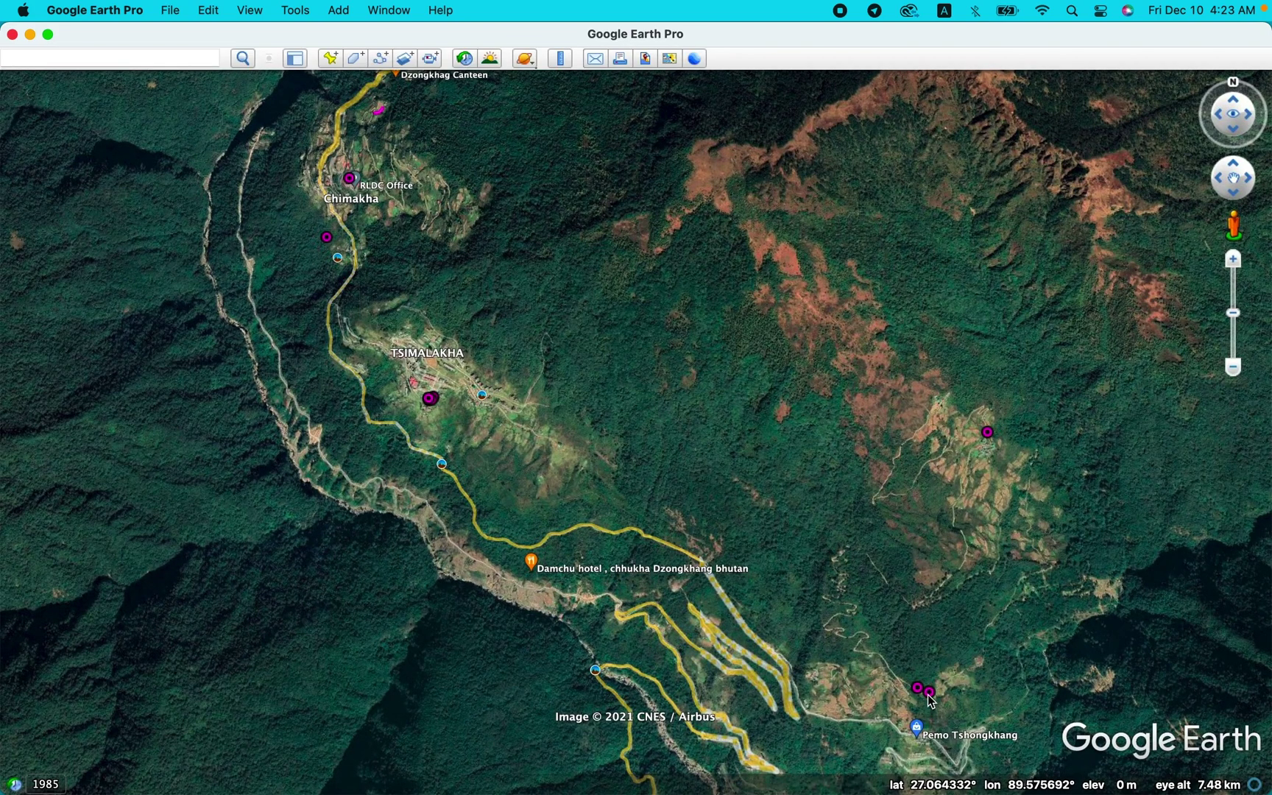
{"action": "left_click", "coordinate": [929, 692]}
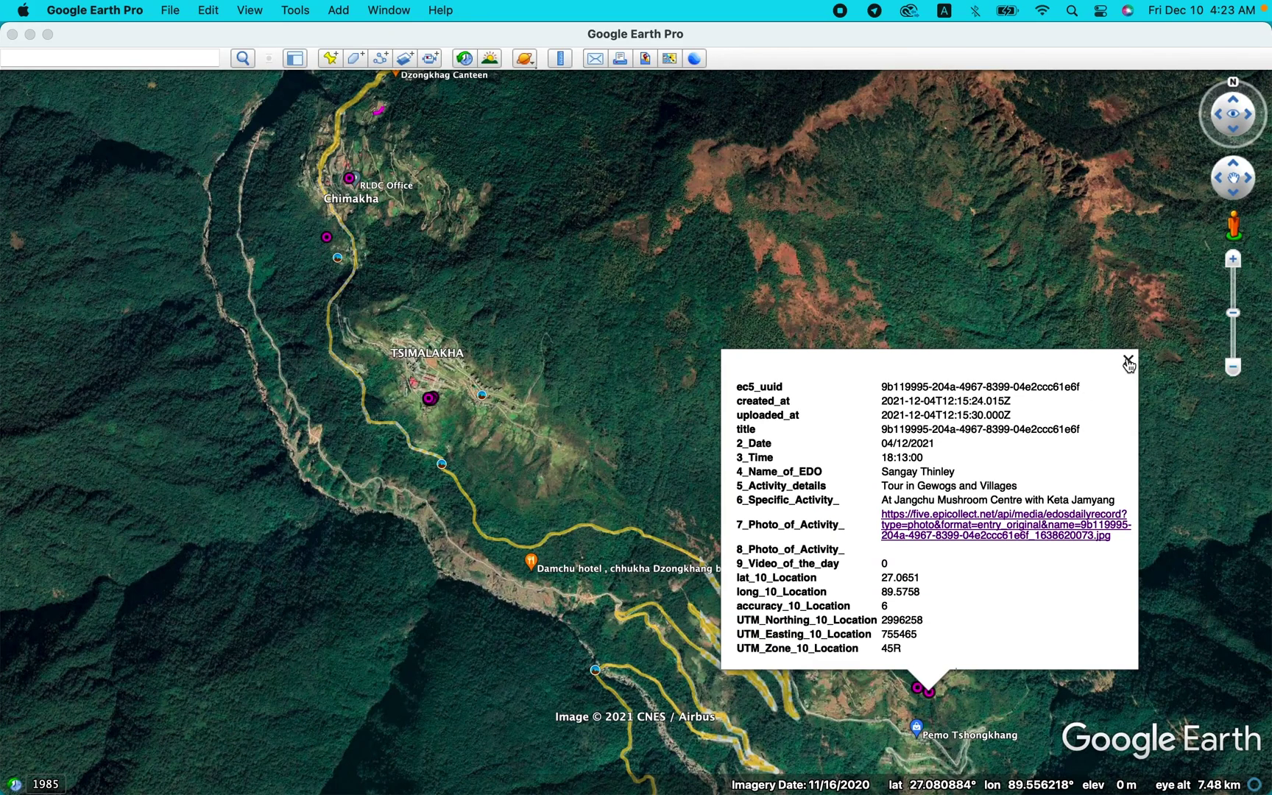
Pan to southern Bhutan and view the trip photo of the placemark near Gedu
{"action": "left_click", "coordinate": [1128, 360]}
{"action": "scroll", "coordinate": [758, 490], "scroll_direction": "down", "scroll_amount": 5}
{"action": "scroll", "coordinate": [761, 498], "scroll_direction": "down", "scroll_amount": 3}
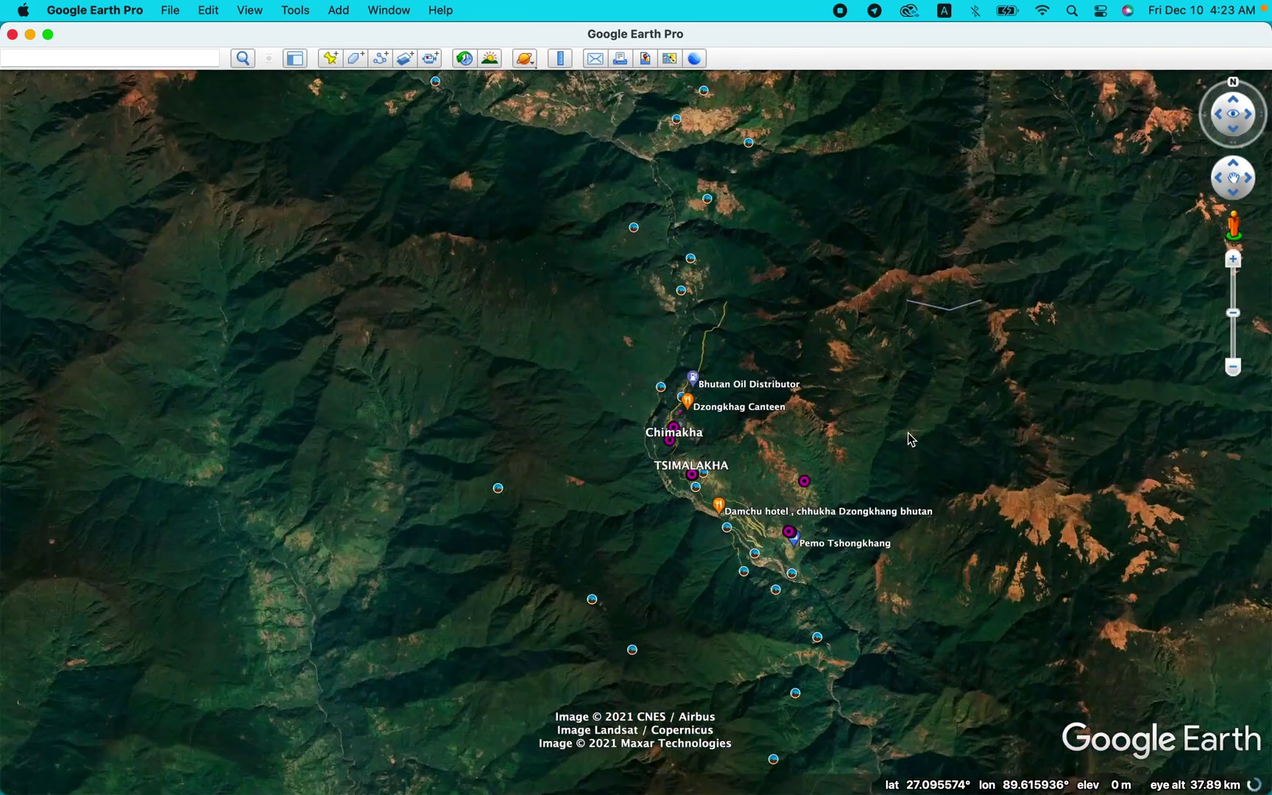
{"action": "left_click_drag", "start_coordinate": [761, 498], "coordinate": [533, 432]}
{"action": "scroll", "coordinate": [533, 433], "scroll_direction": "down", "scroll_amount": 3}
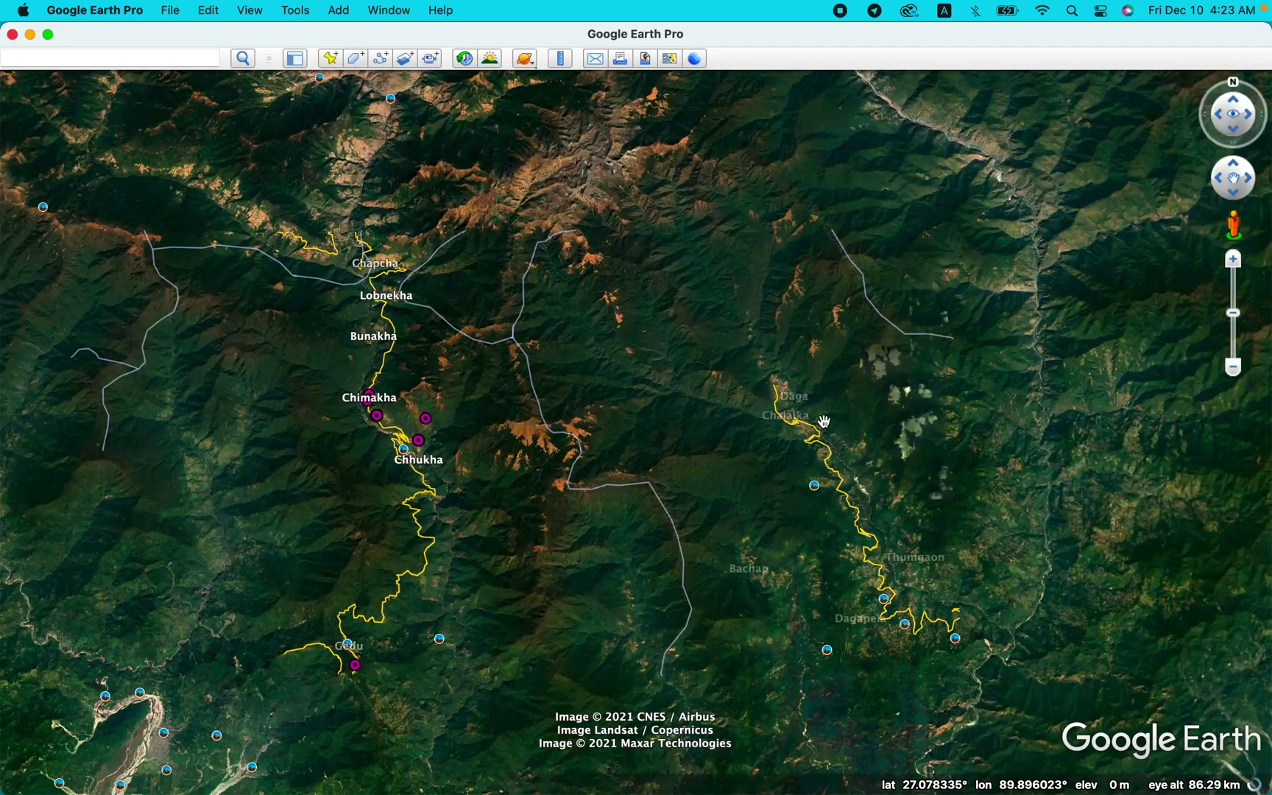
{"action": "left_click_drag", "start_coordinate": [663, 604], "coordinate": [614, 499]}
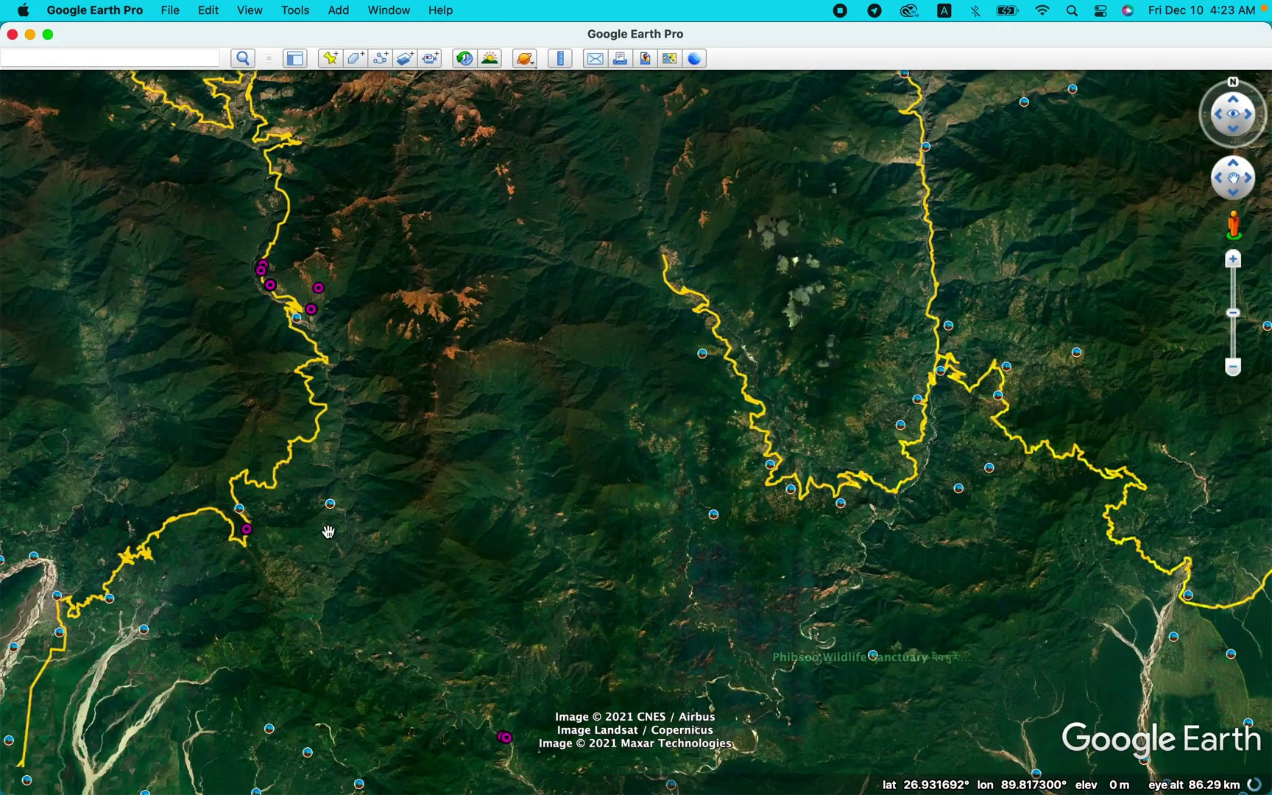
{"action": "left_click", "coordinate": [246, 529]}
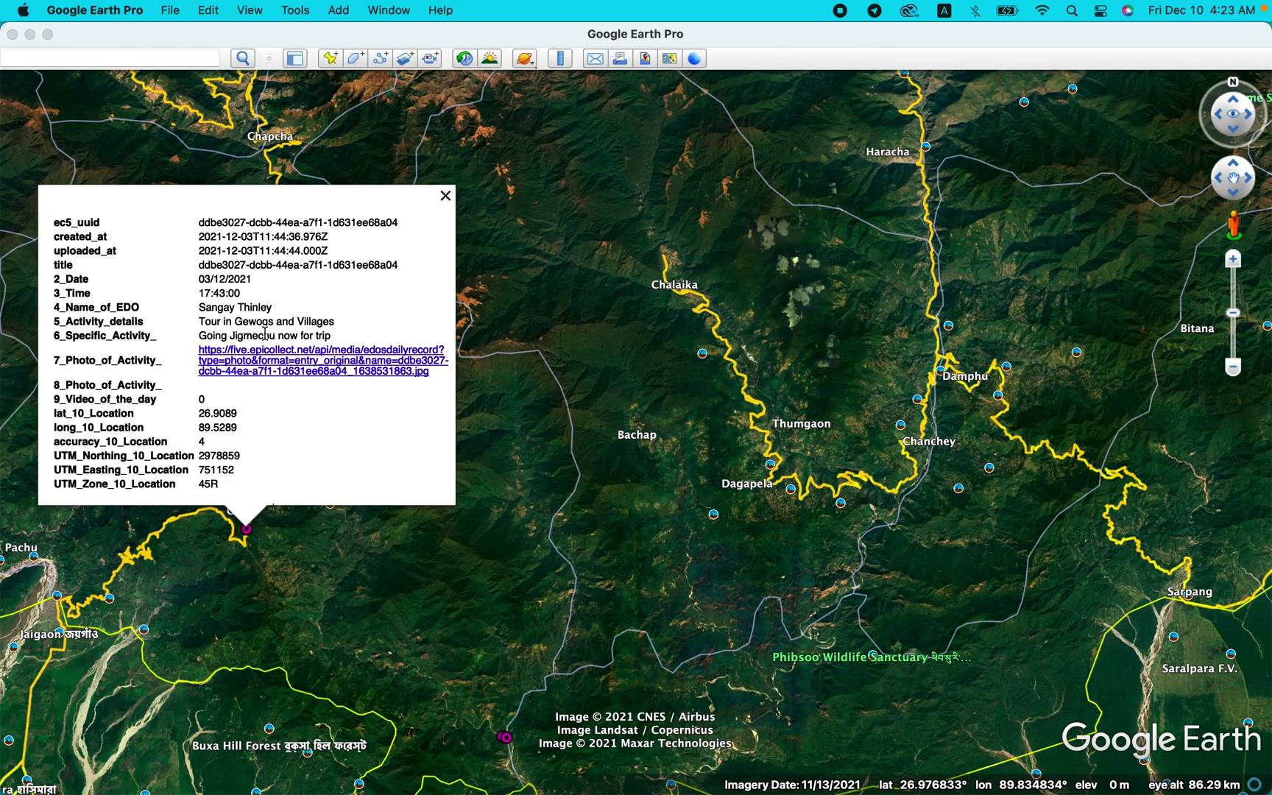
{"action": "left_click", "coordinate": [286, 358]}
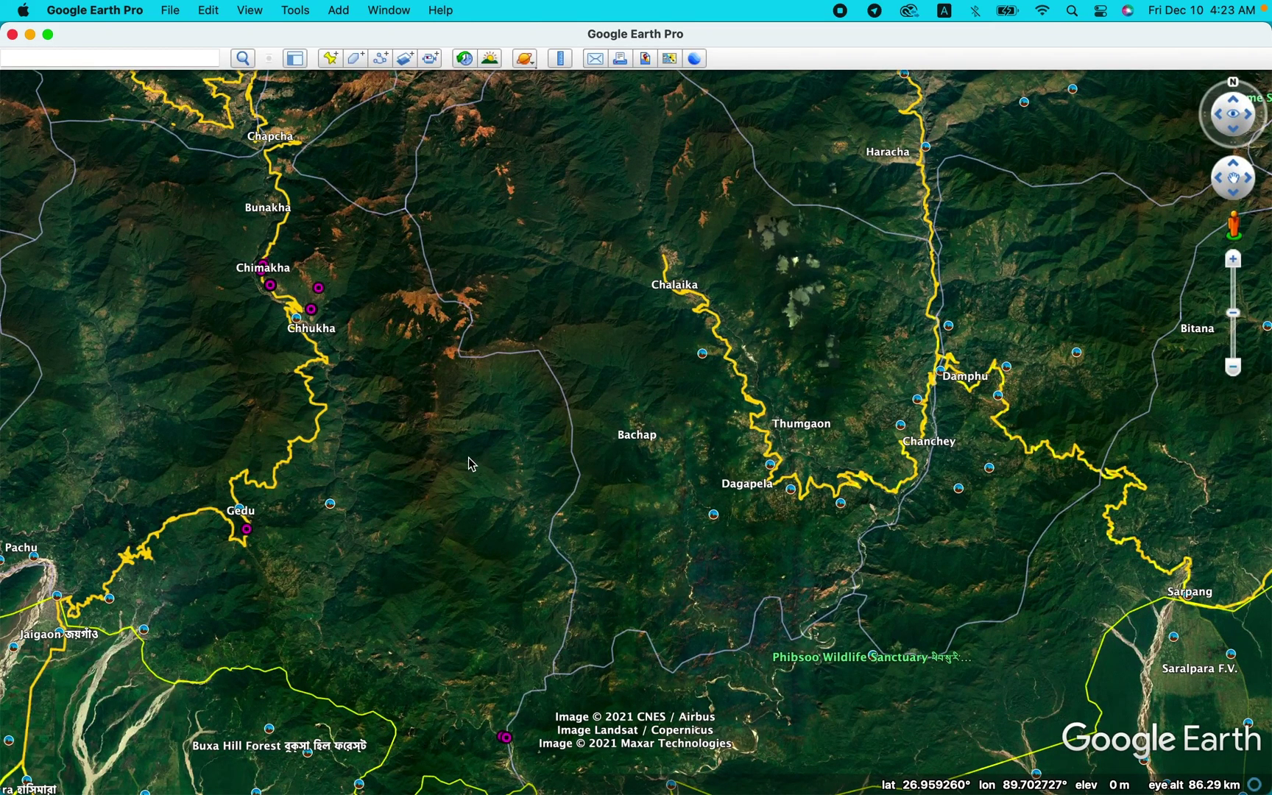
Spread the stacked border placemarks and open the Jigmechu camping record's photo
{"action": "left_click", "coordinate": [506, 738]}
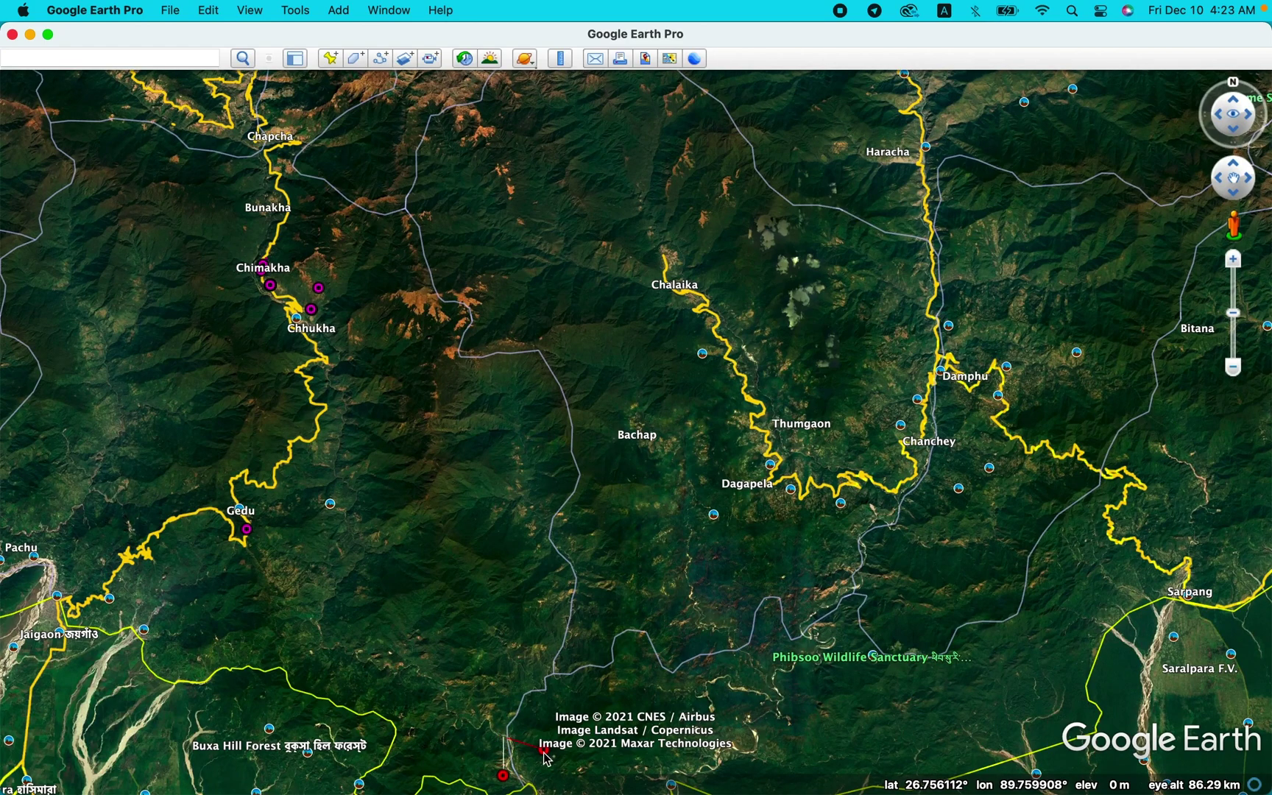
{"action": "left_click", "coordinate": [539, 748]}
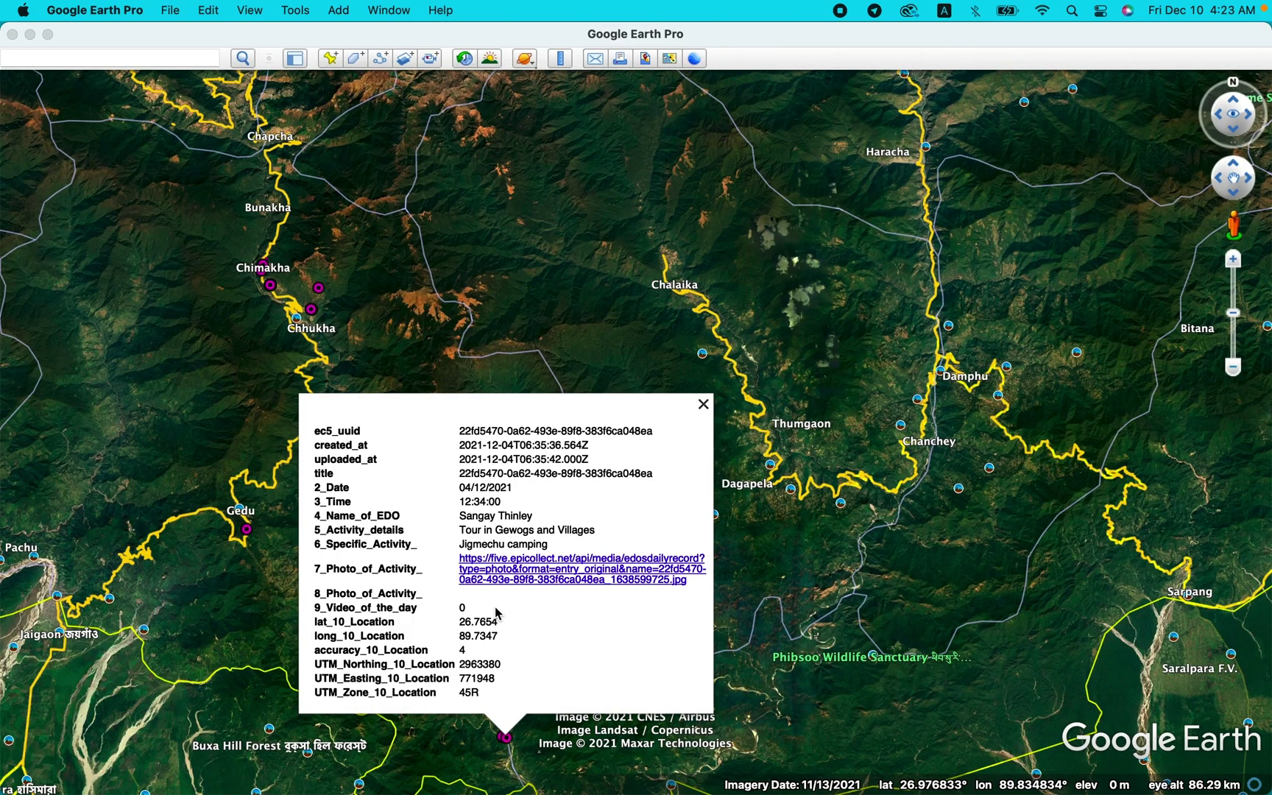
{"action": "left_click", "coordinate": [528, 556]}
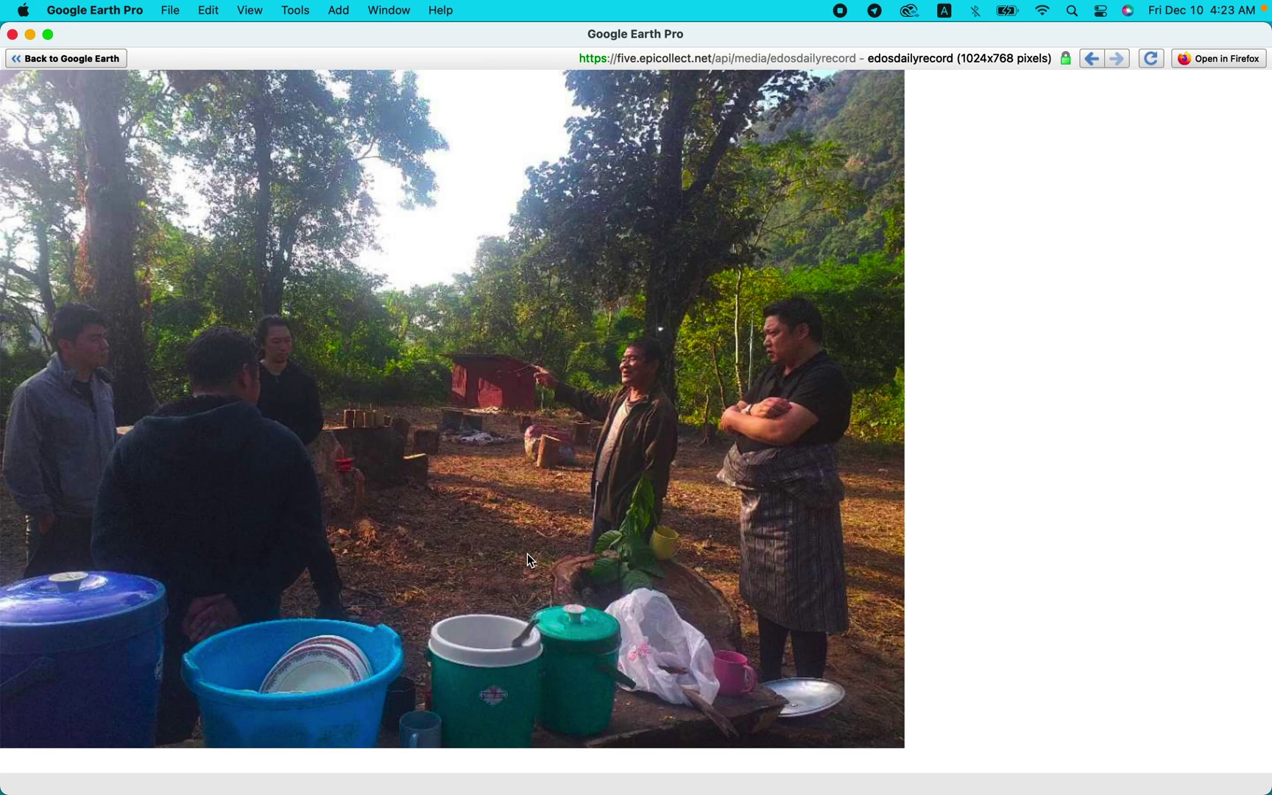
View the Closing of ToT activity photo and return to the map
{"action": "left_click", "coordinate": [64, 58]}
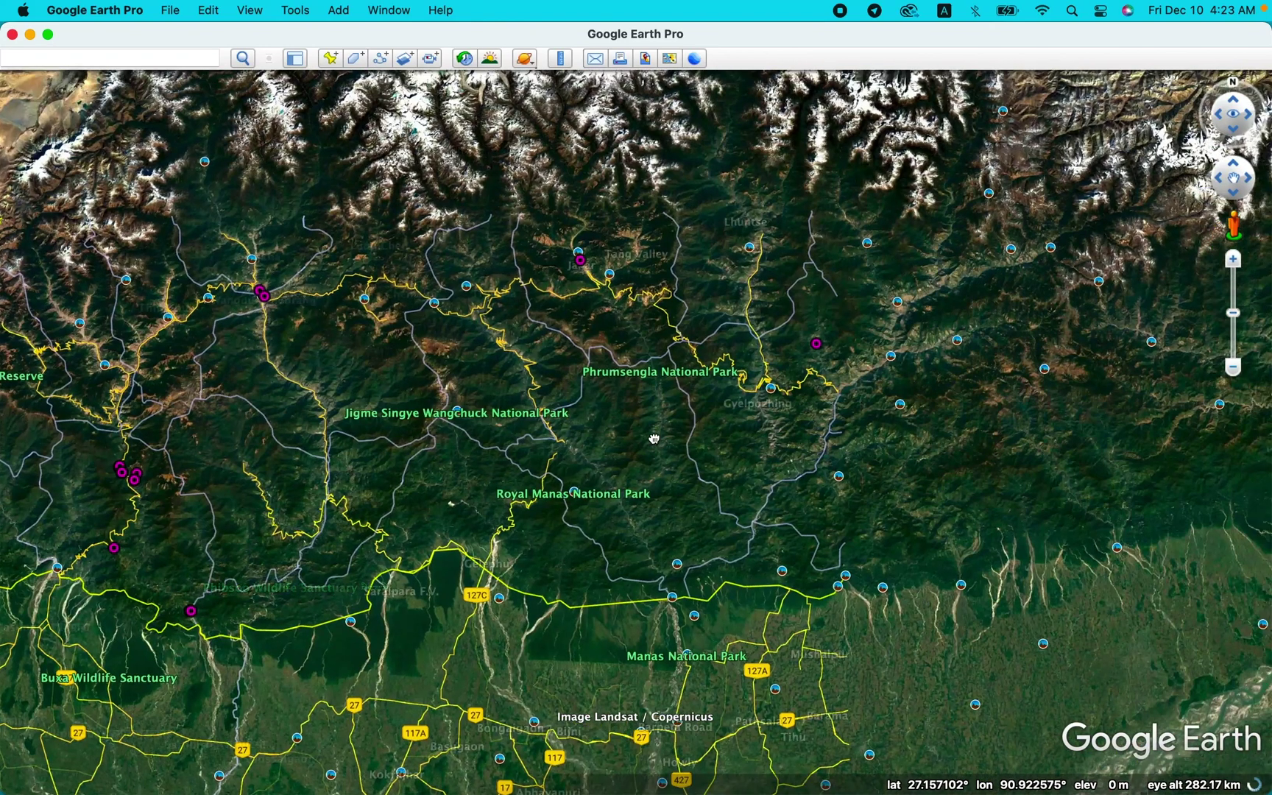
{"action": "left_click", "coordinate": [581, 262]}
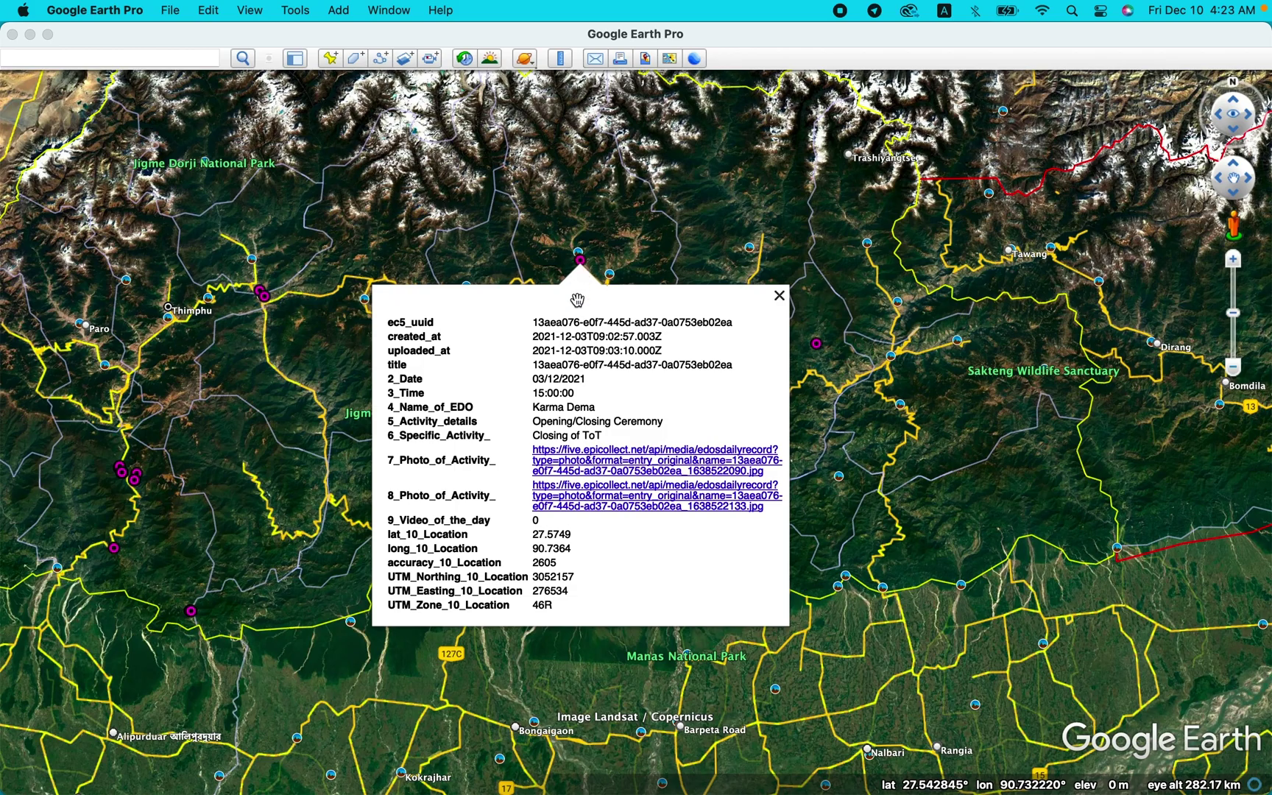
{"action": "left_click", "coordinate": [580, 464]}
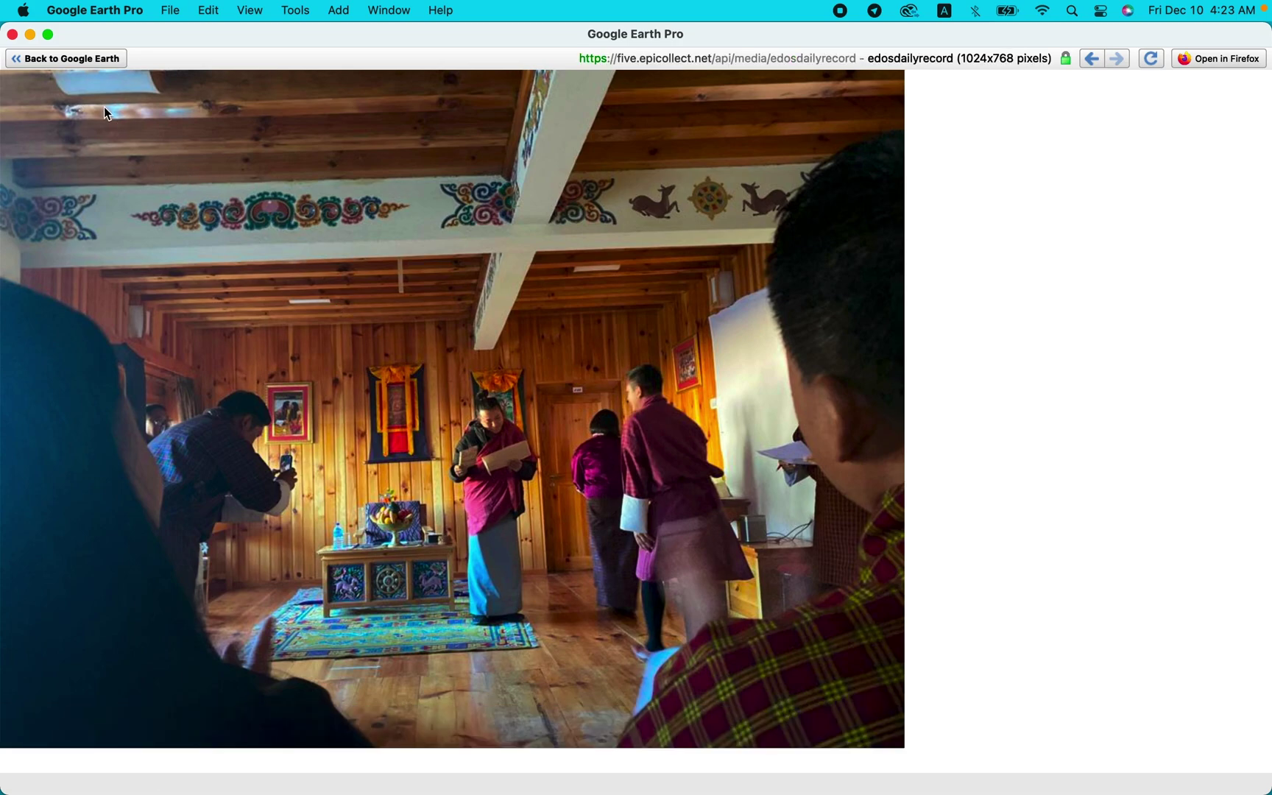
{"action": "left_click", "coordinate": [90, 57]}
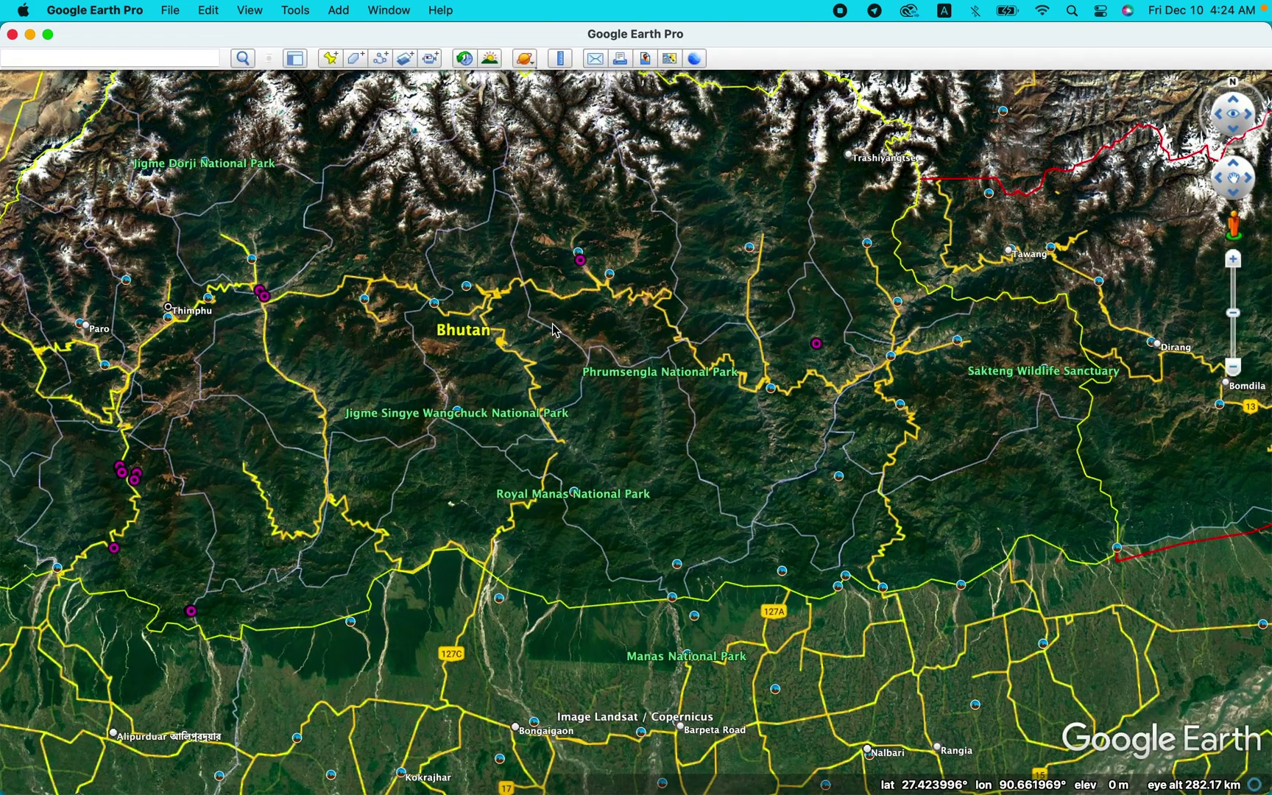
Zoom into eastern Bhutan and view the Work award record's meeting-room photo
{"action": "left_click", "coordinate": [816, 344]}
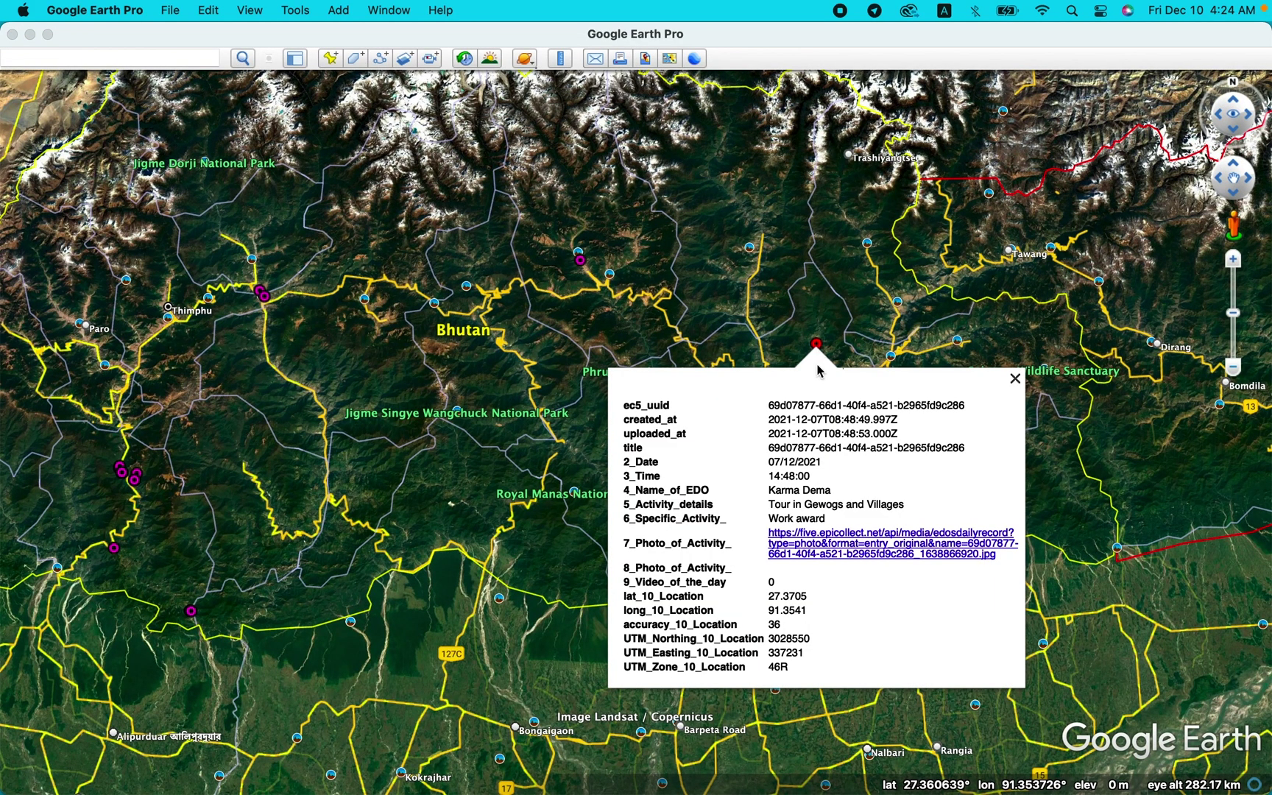
{"action": "left_click", "coordinate": [677, 309]}
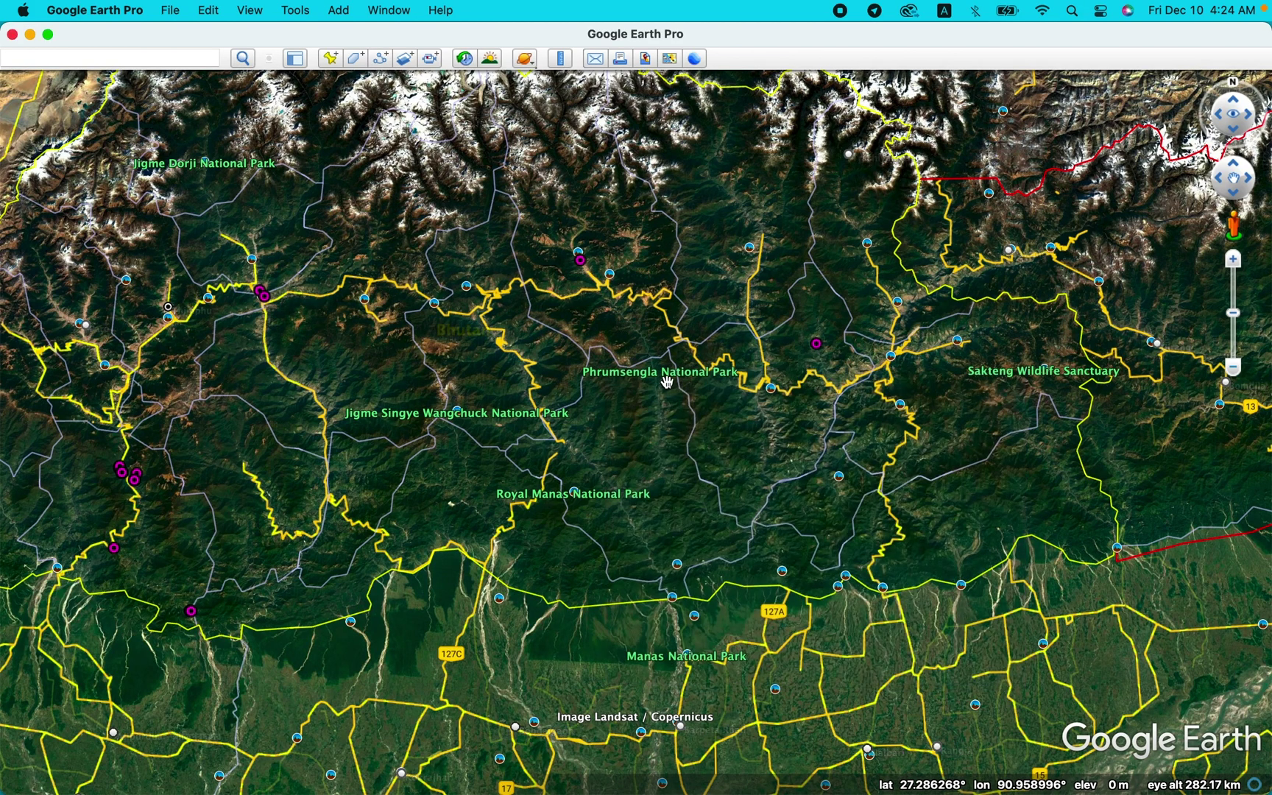
{"action": "double_click", "coordinate": [666, 381]}
{"action": "left_click_drag", "start_coordinate": [1017, 316], "coordinate": [789, 510]}
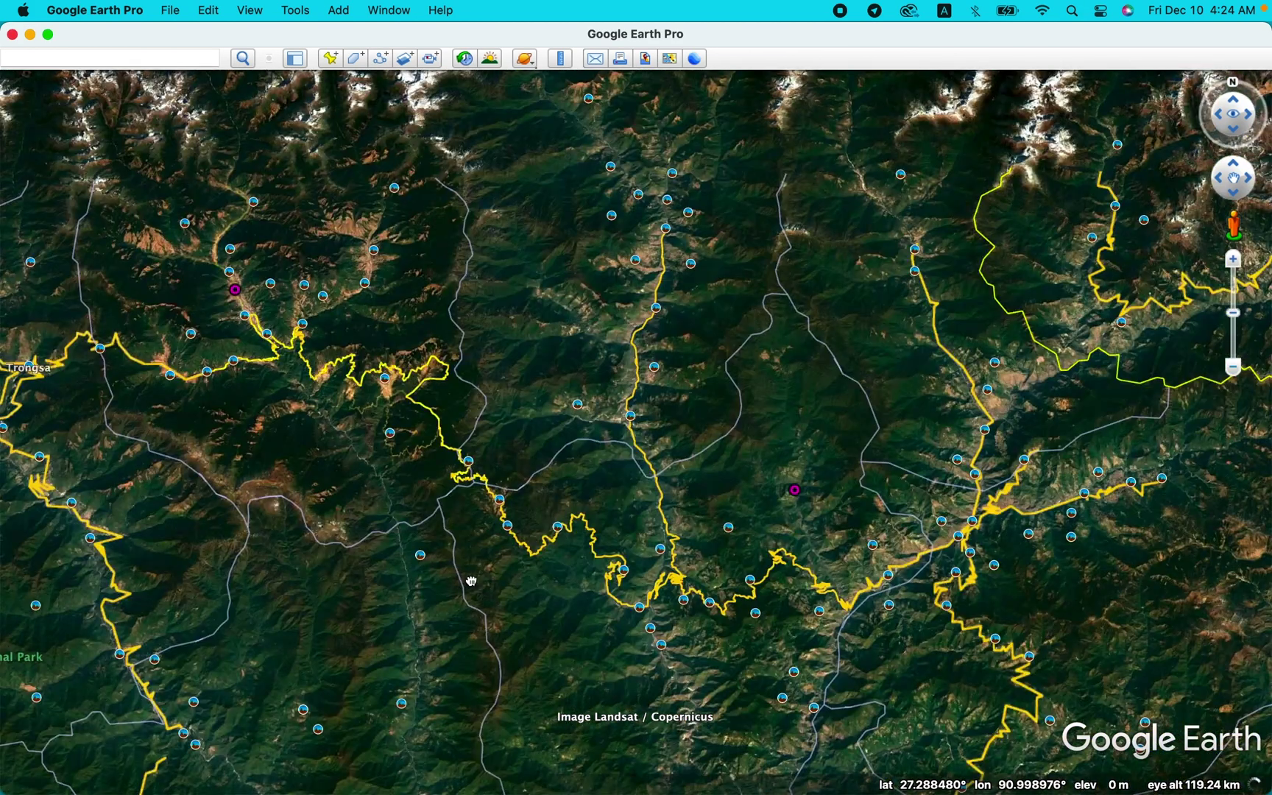
{"action": "left_click", "coordinate": [795, 490]}
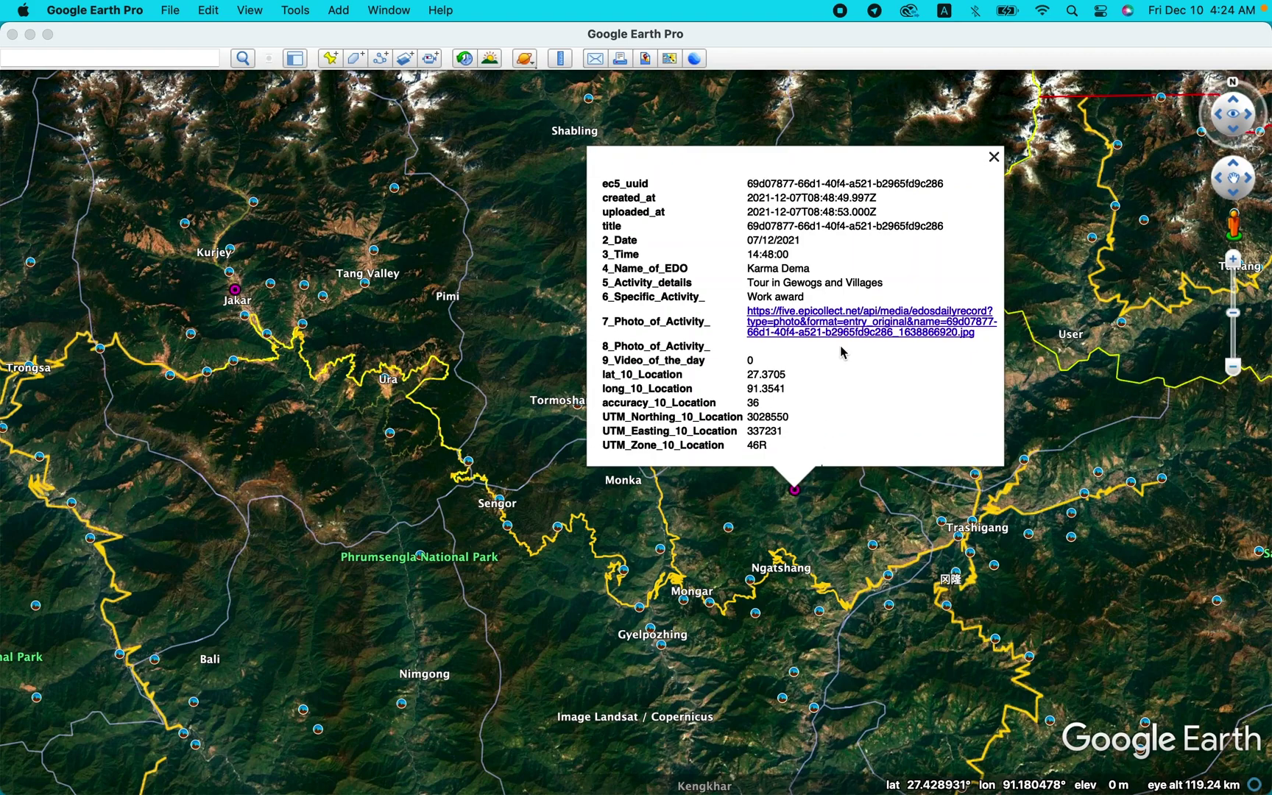
{"action": "left_click", "coordinate": [830, 327]}
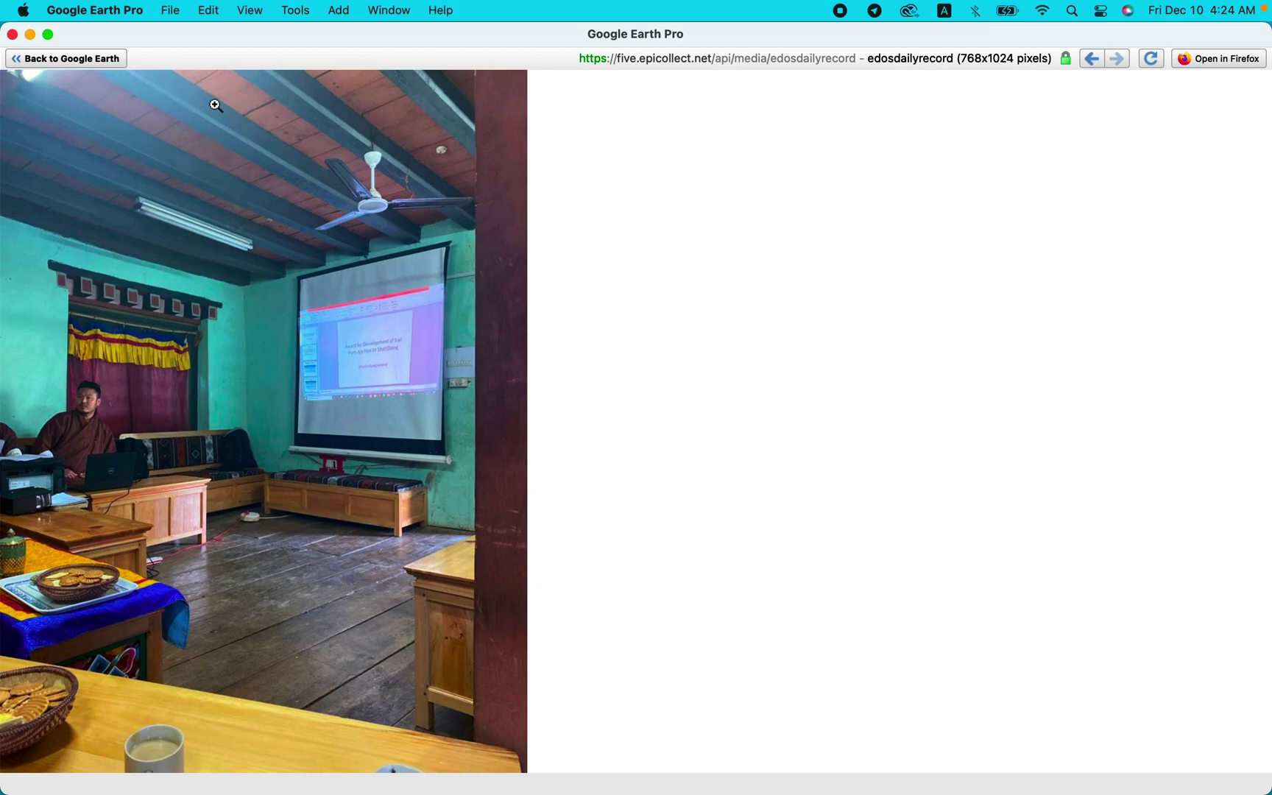
{"action": "left_click", "coordinate": [83, 61]}
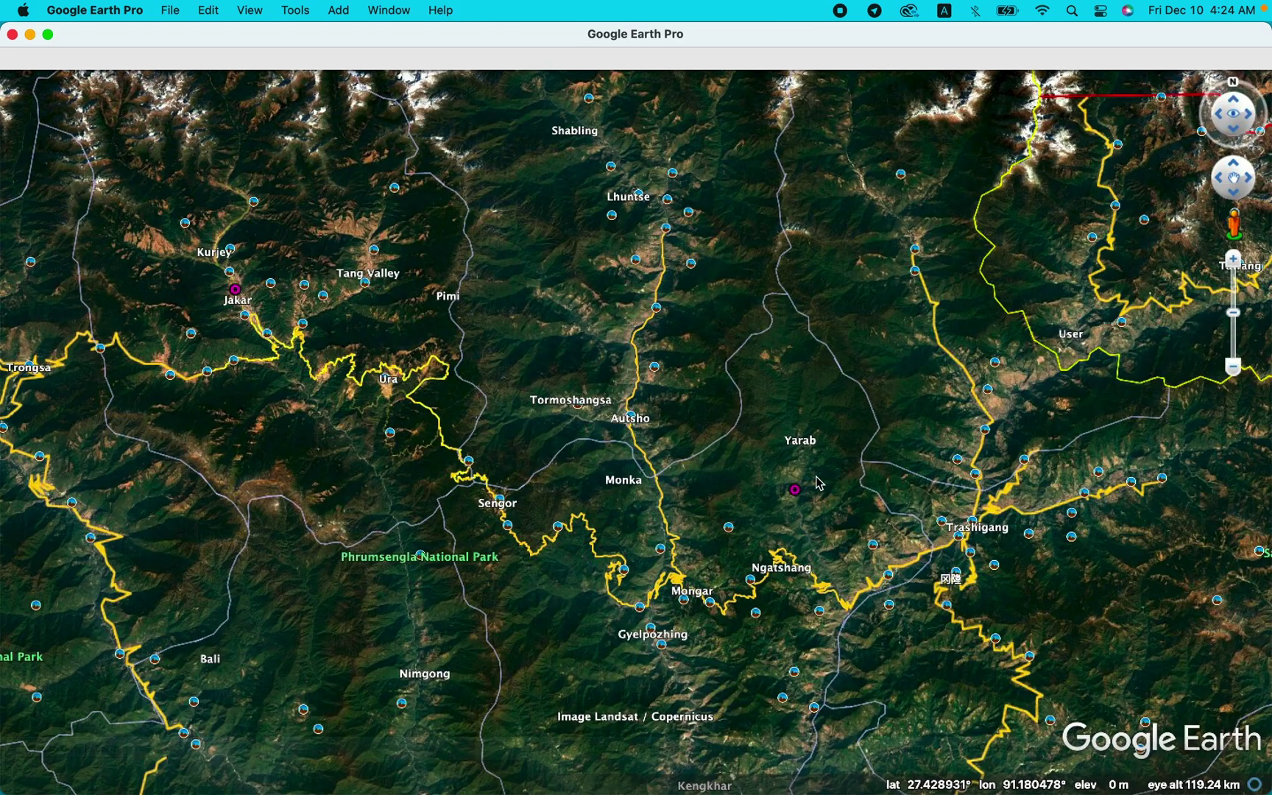
Zoom out and pan west to frame all of Bhutan's magenta placemarks
{"action": "scroll", "coordinate": [974, 404], "scroll_direction": "down", "scroll_amount": 5}
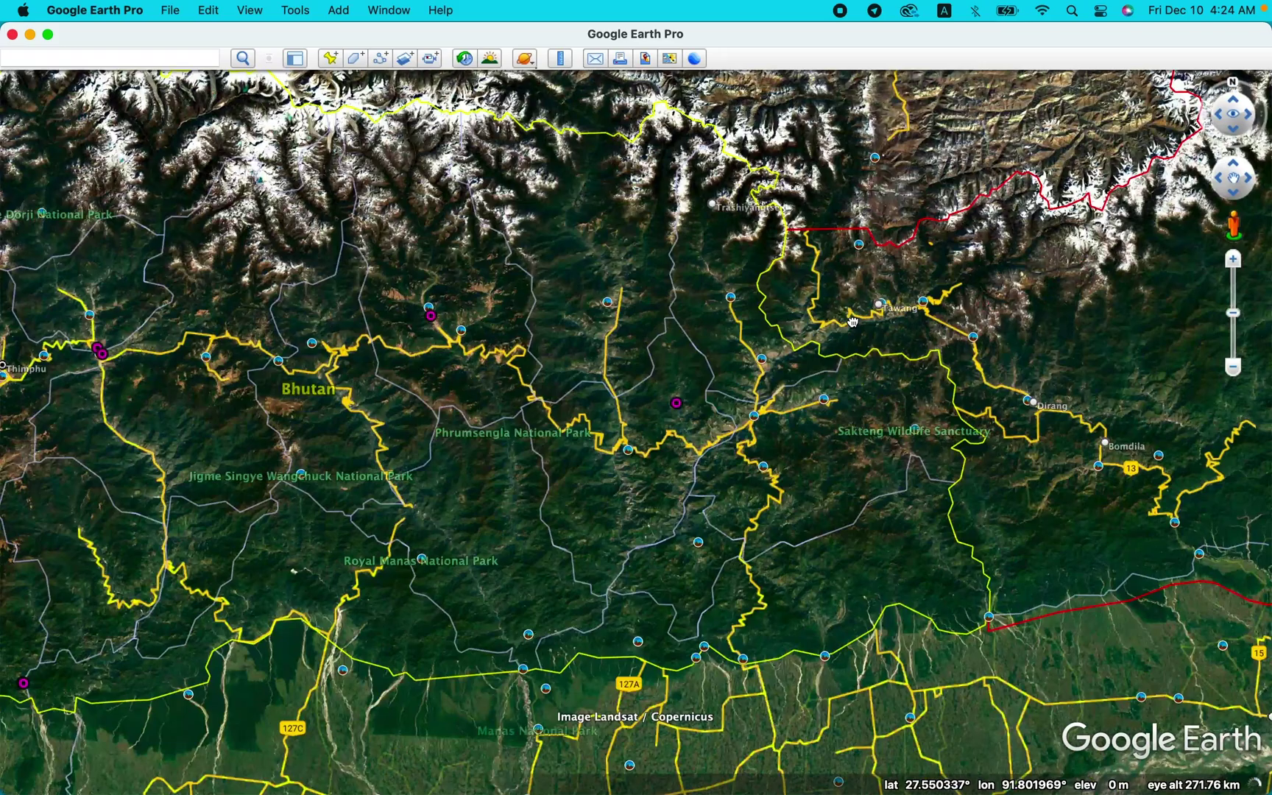
{"action": "scroll", "coordinate": [982, 353], "scroll_direction": "down", "scroll_amount": 5}
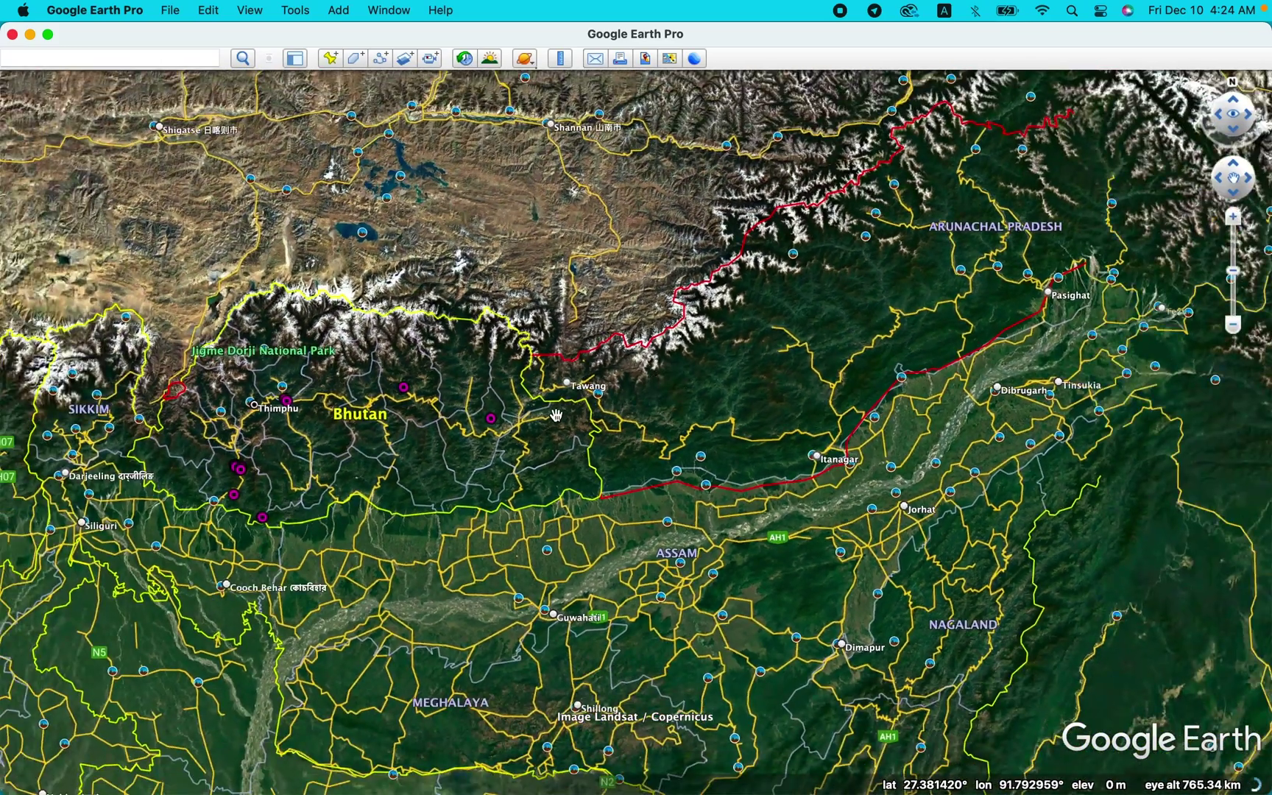
{"action": "left_click_drag", "start_coordinate": [268, 522], "coordinate": [563, 482]}
{"action": "scroll", "coordinate": [559, 481], "scroll_direction": "up", "scroll_amount": 5}
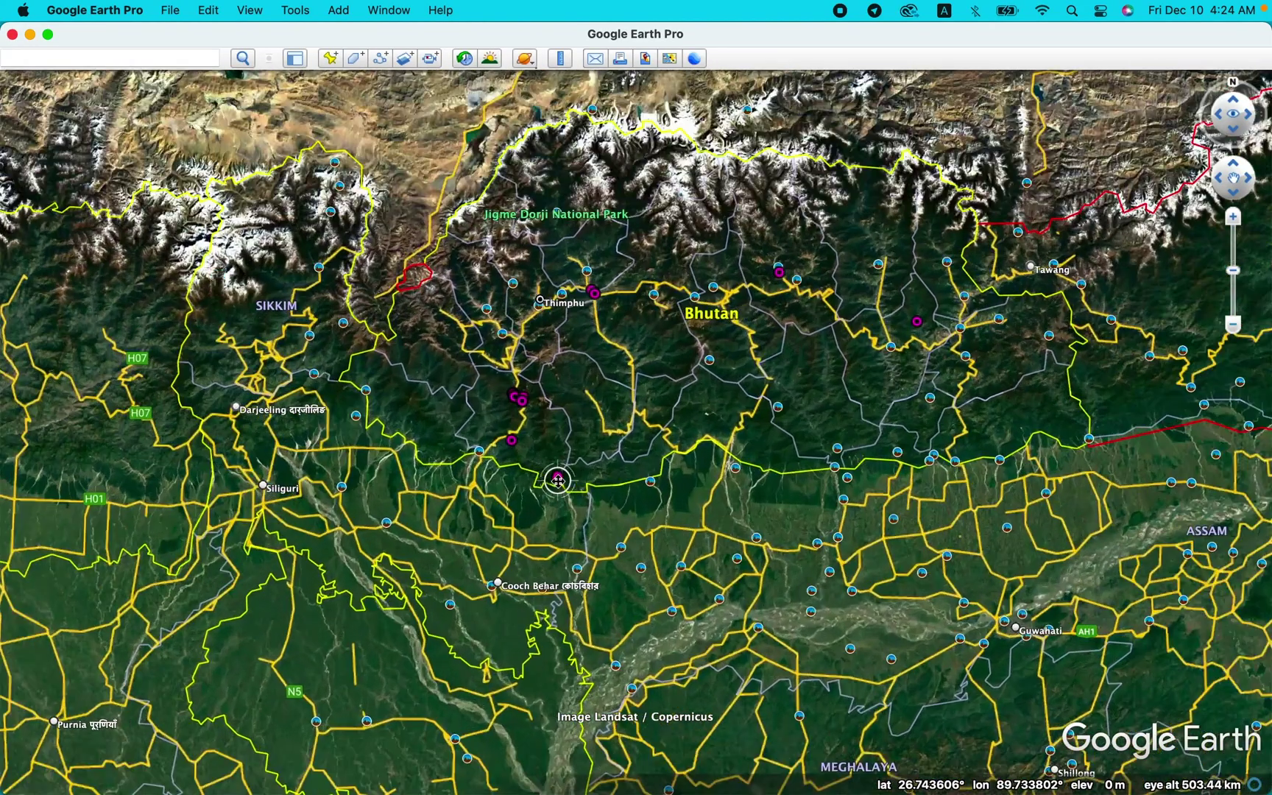